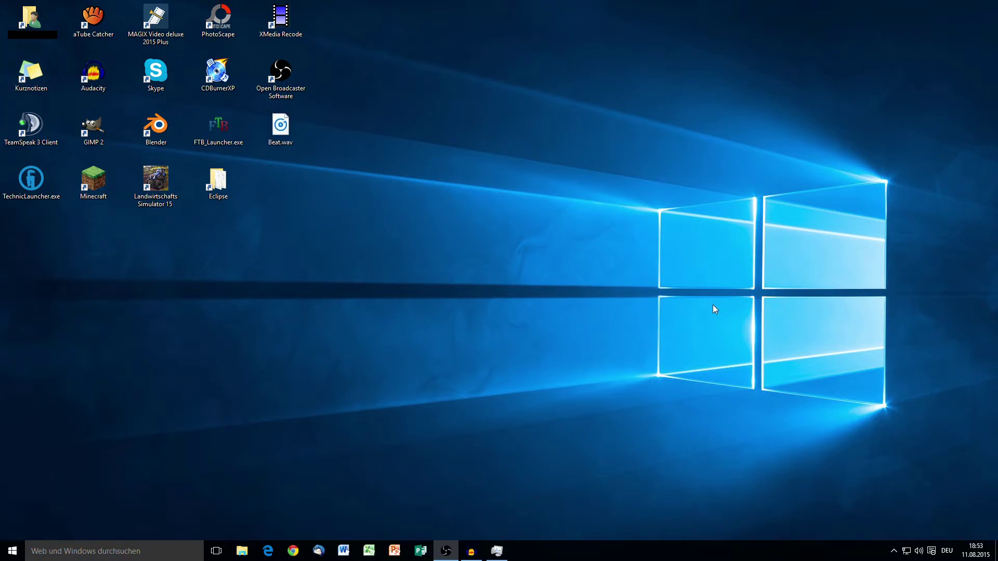
# Launch the Feed The Beast Launcher from the desktop and examine the mods included in the FTB Infinity 1.7 pack
pyautogui.doubleClick(218, 128)
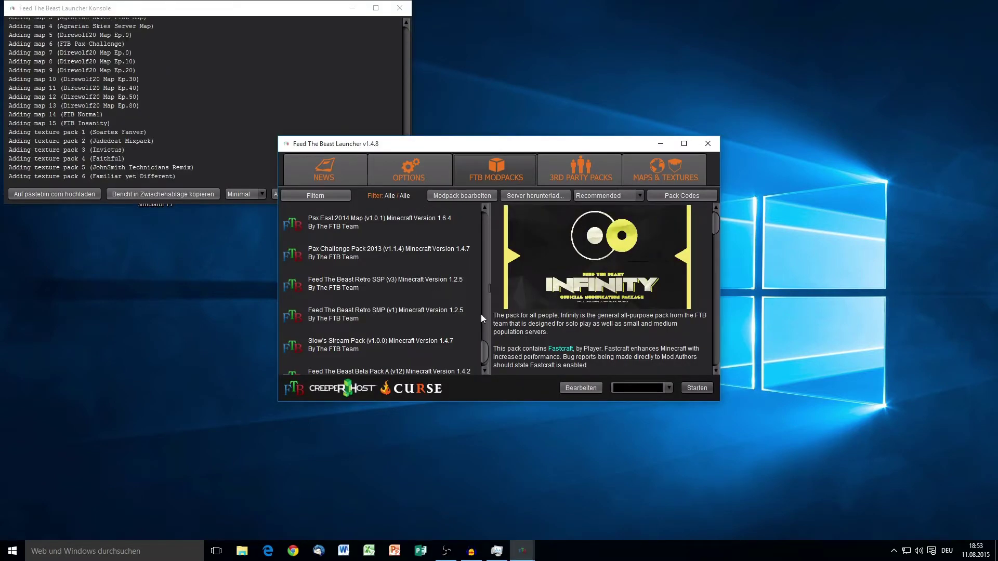
pyautogui.moveTo(488, 355); pyautogui.dragTo(491, 218)
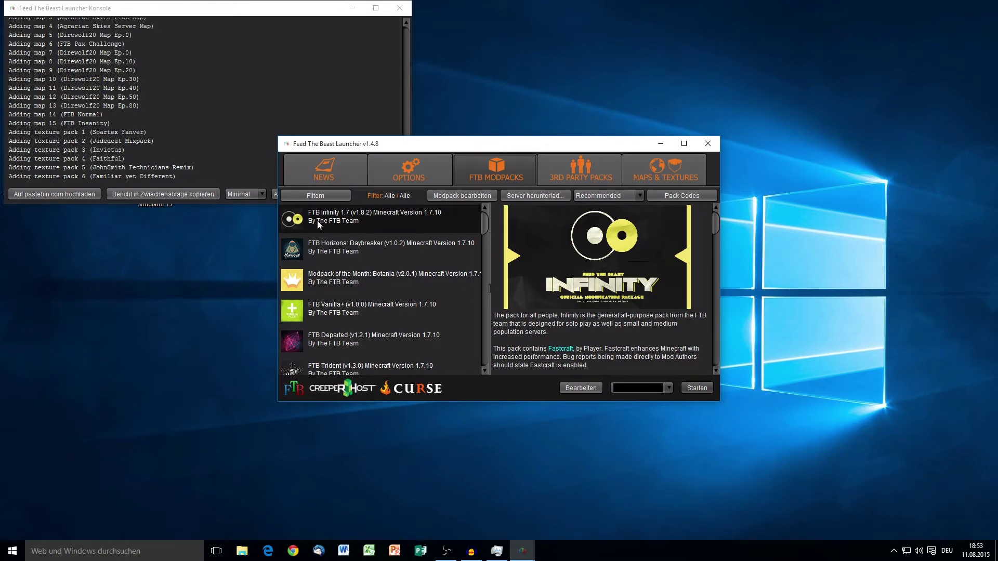
pyautogui.moveTo(718, 229); pyautogui.dragTo(717, 245)
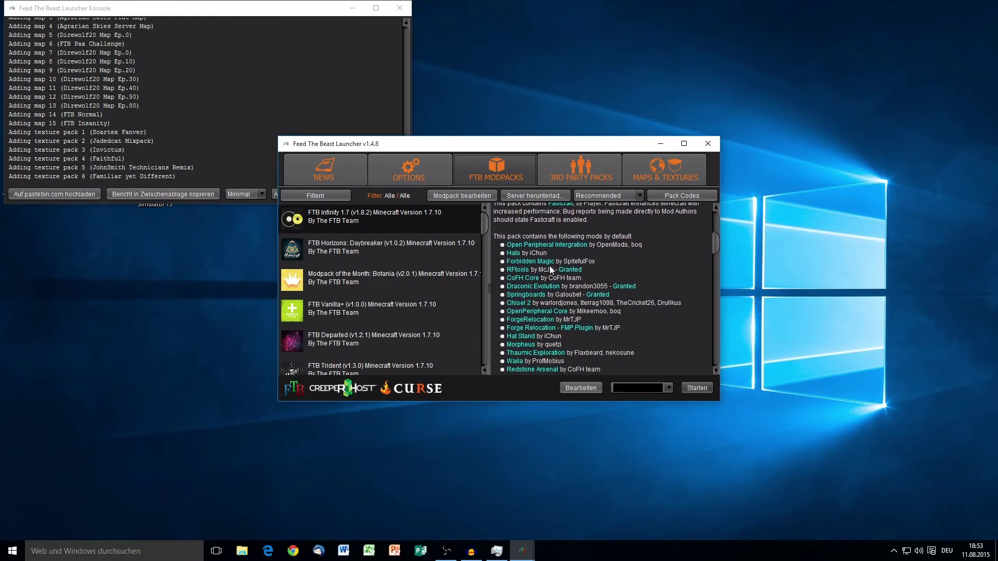
pyautogui.scroll(-6, 535, 289)
pyautogui.scroll(-2, 539, 296)
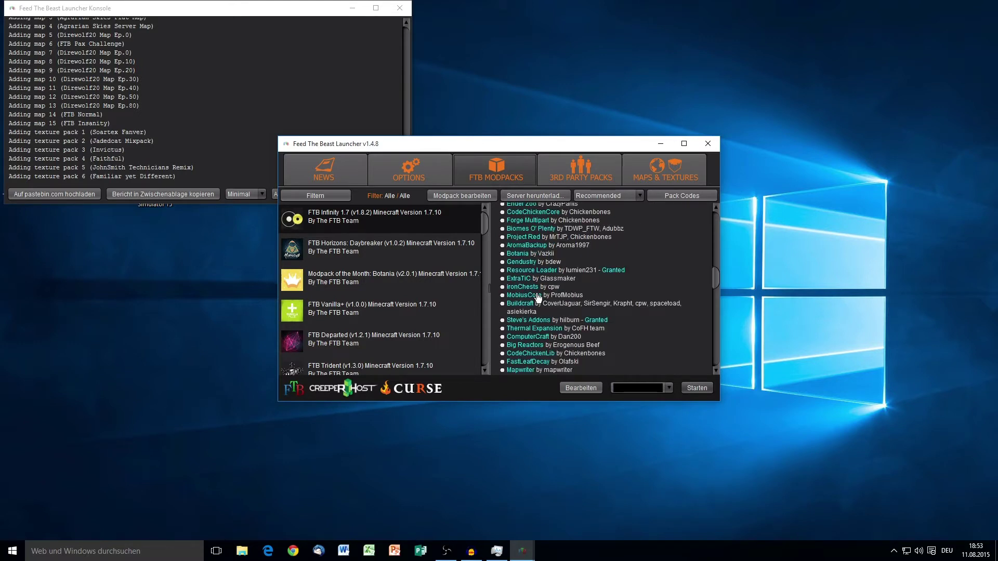
pyautogui.scroll(-3, 482, 242)
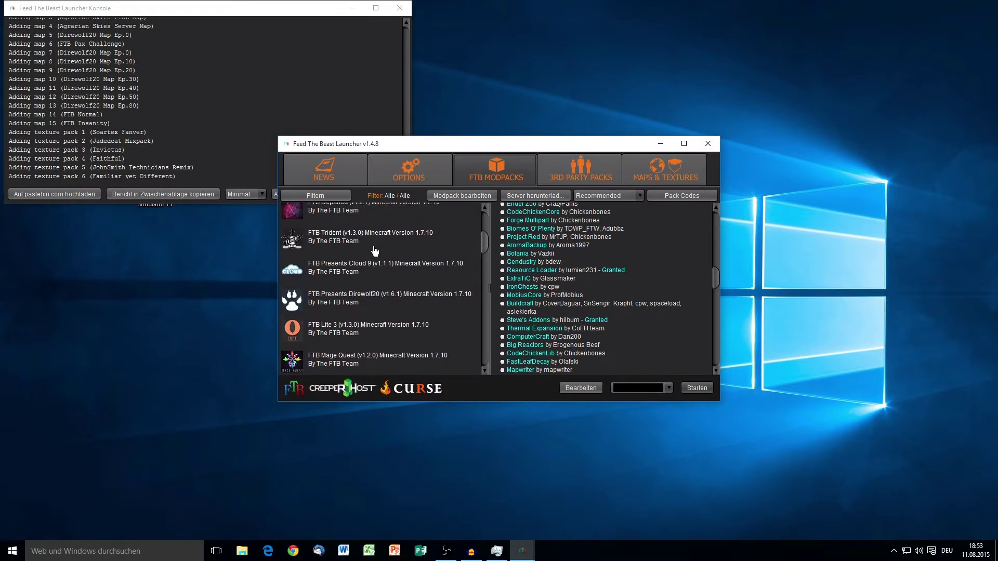
# View the FTB Presents Cloud 9 modpack and read through its list of included mods
pyautogui.click(375, 276)
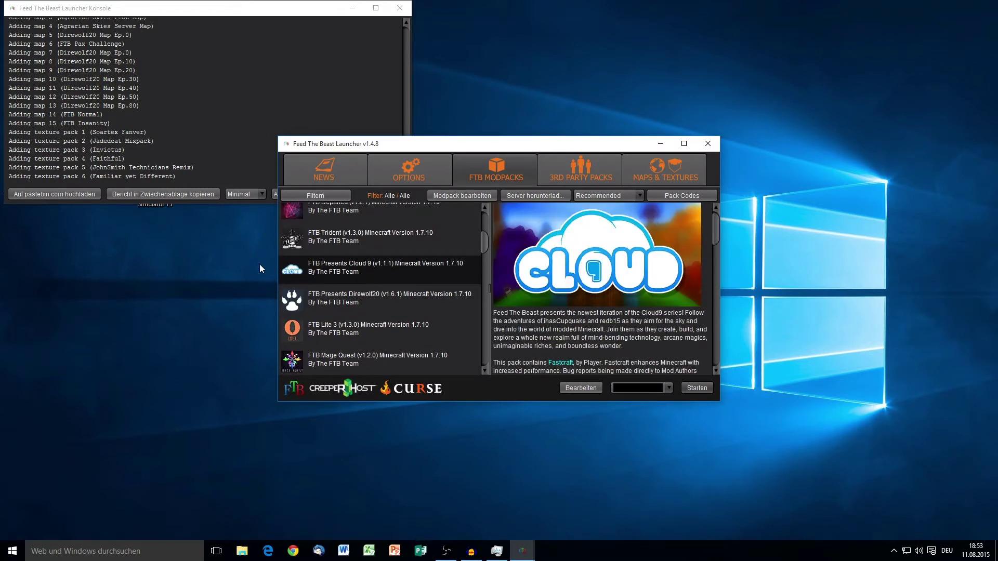
pyautogui.moveTo(714, 233); pyautogui.dragTo(674, 279)
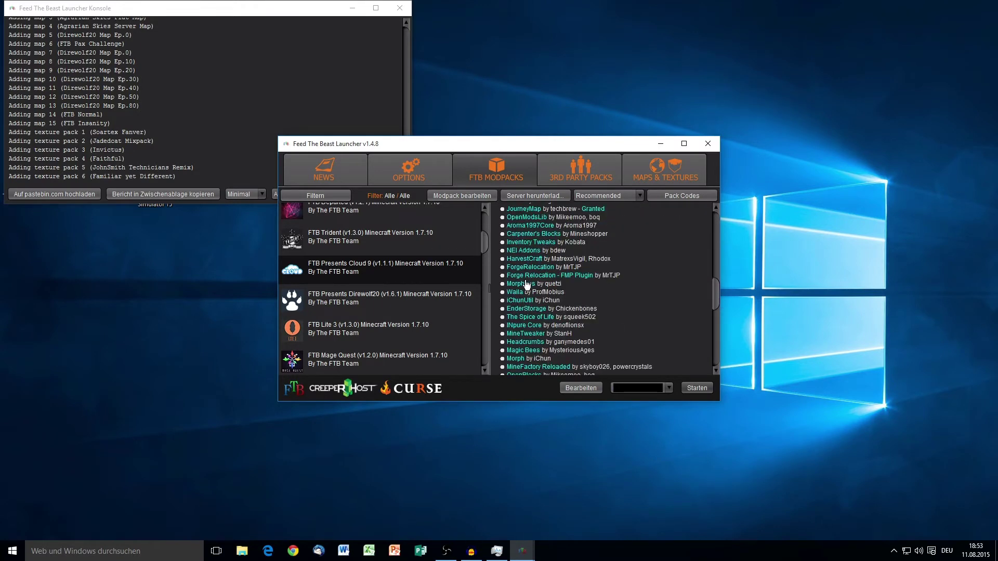
pyautogui.scroll(-2, 621, 306)
pyautogui.scroll(5, 625, 307)
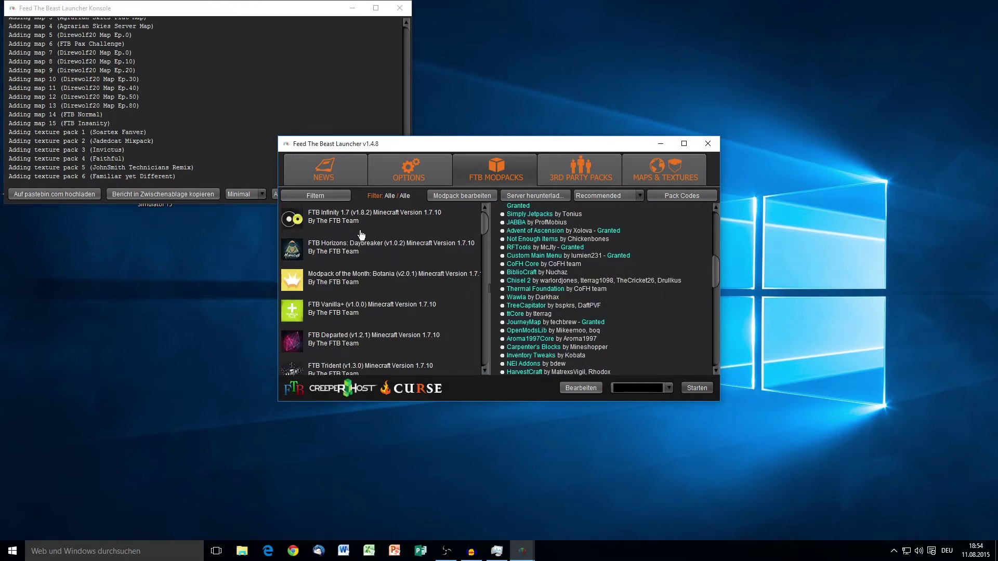
# Select the FTB Infinity 1.7 modpack again and review its mod list and description
pyautogui.click(295, 217)
pyautogui.moveTo(713, 235); pyautogui.dragTo(716, 259)
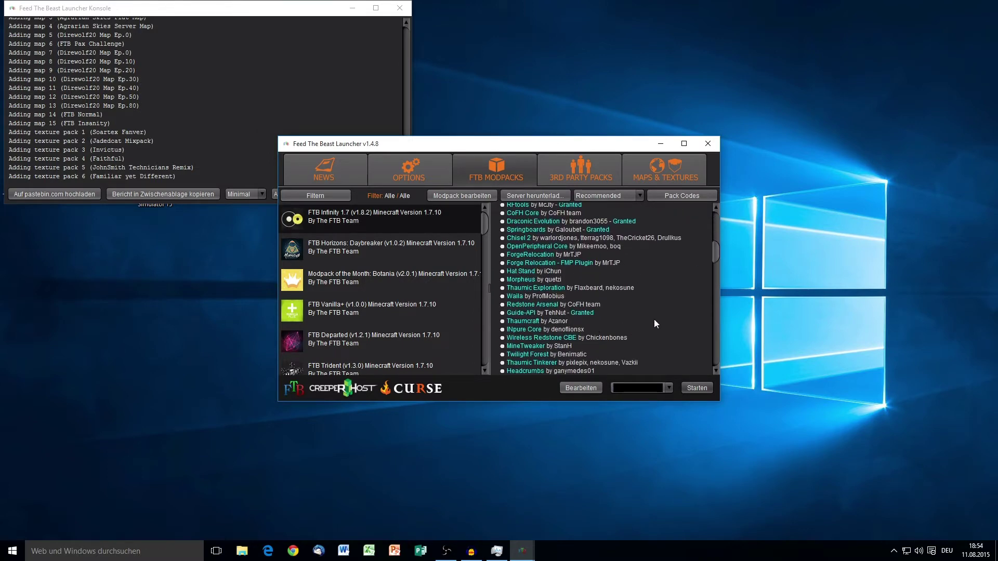
pyautogui.scroll(2, 654, 319)
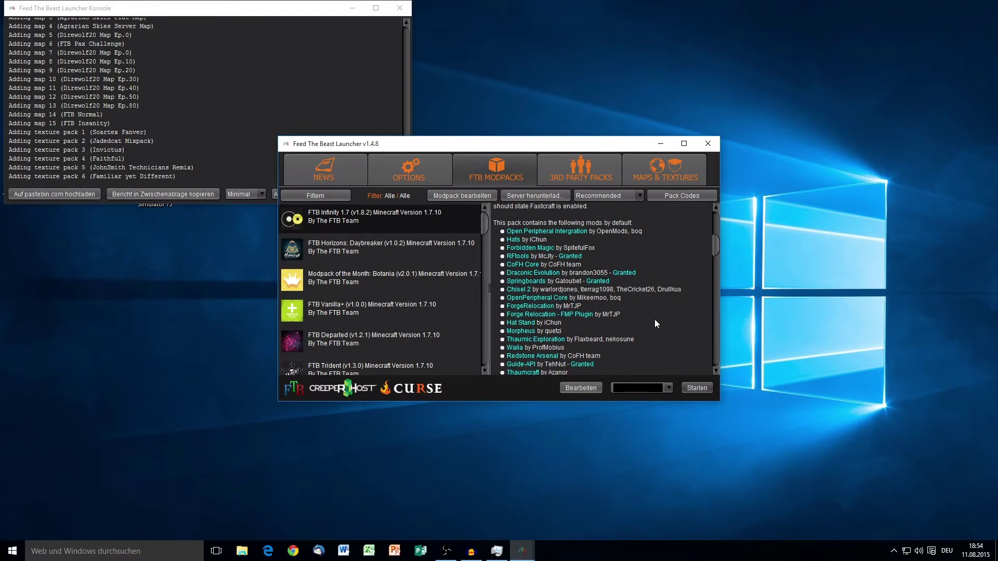
pyautogui.scroll(5, 652, 319)
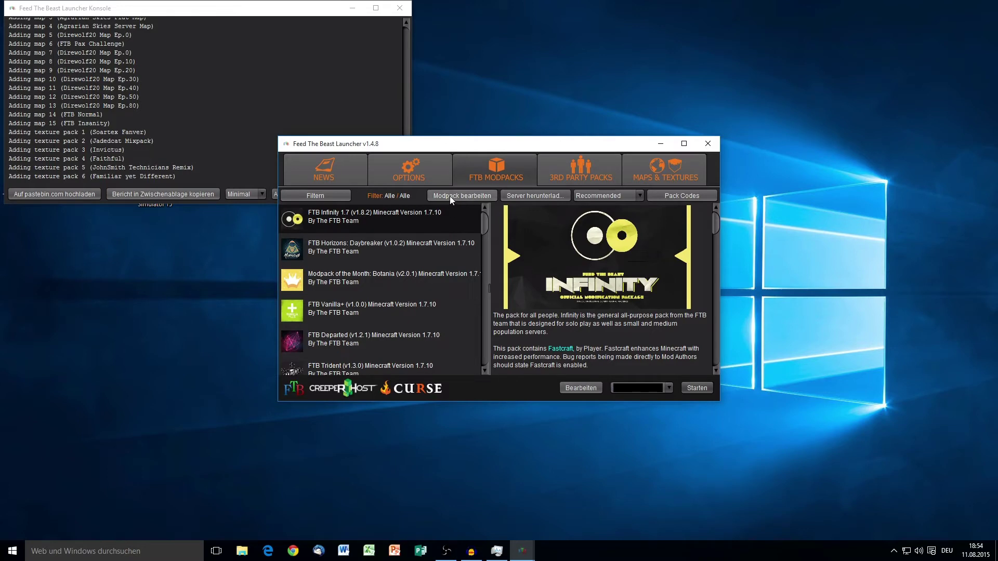
# Open the mod editor for FTB Infinity 1.7, reposition its window, and look through the activated mods
pyautogui.click(466, 197)
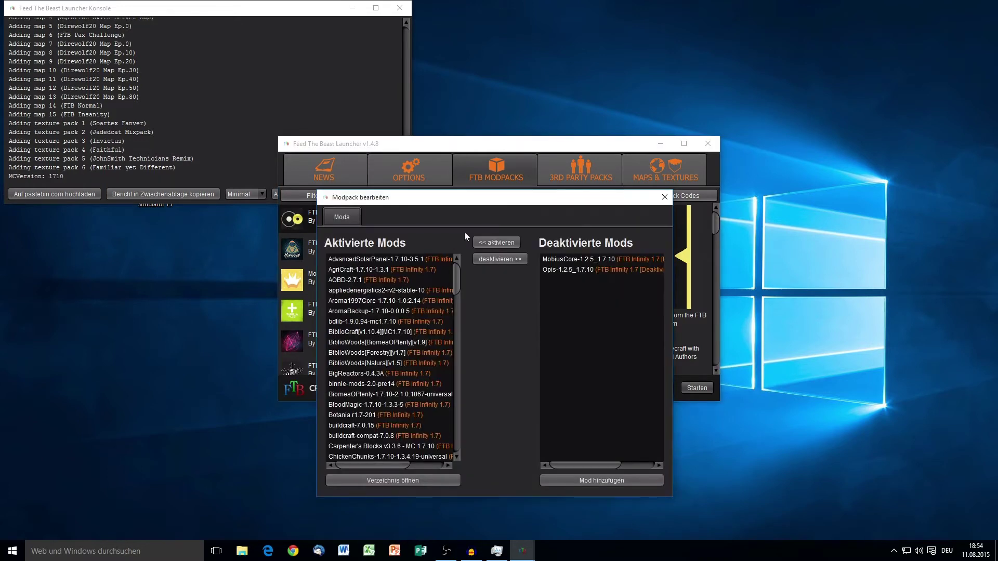
pyautogui.moveTo(545, 206); pyautogui.dragTo(555, 191)
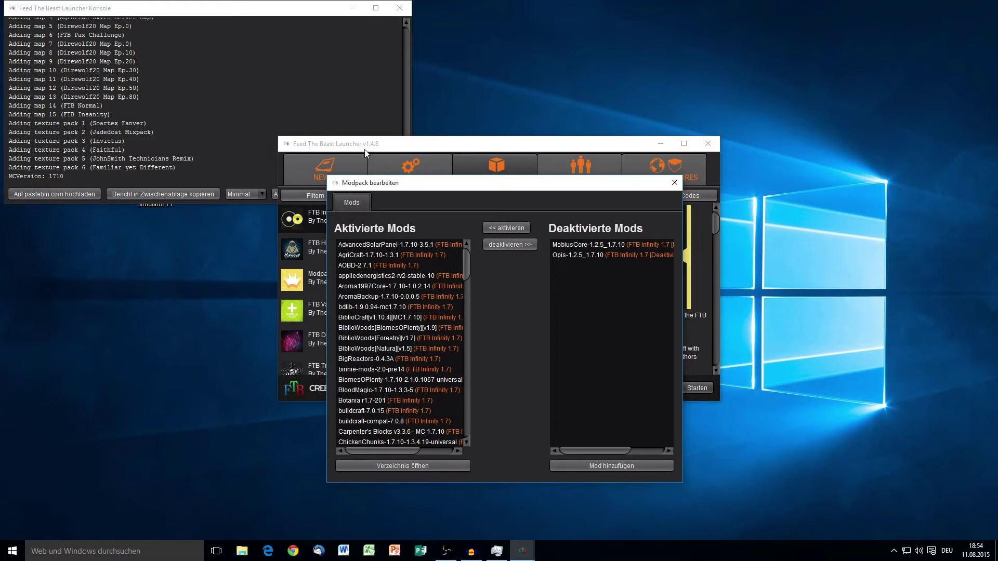
pyautogui.moveTo(384, 186); pyautogui.dragTo(383, 165)
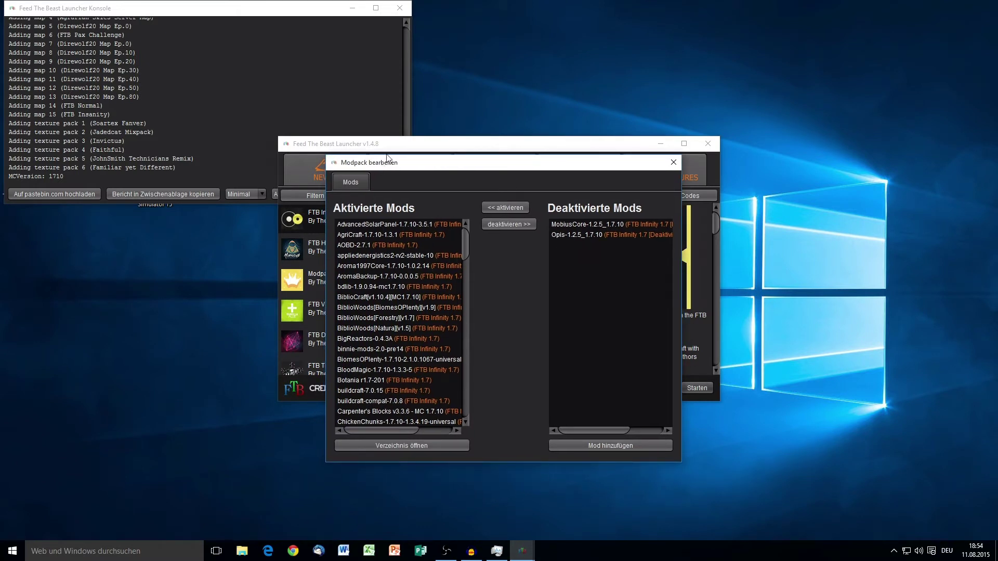
pyautogui.moveTo(488, 166); pyautogui.dragTo(742, 228)
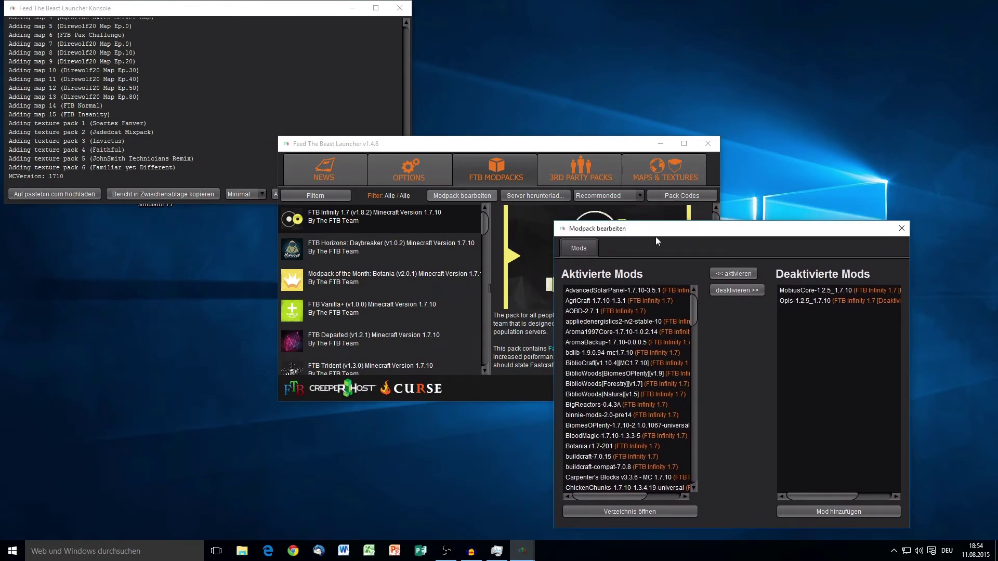
pyautogui.moveTo(656, 237); pyautogui.dragTo(457, 159)
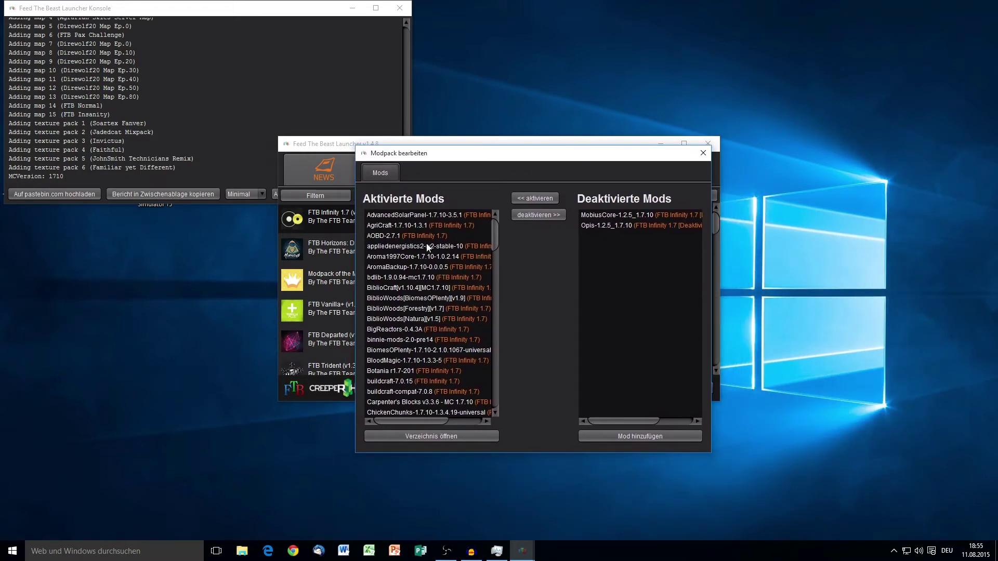
pyautogui.moveTo(498, 232); pyautogui.dragTo(497, 250)
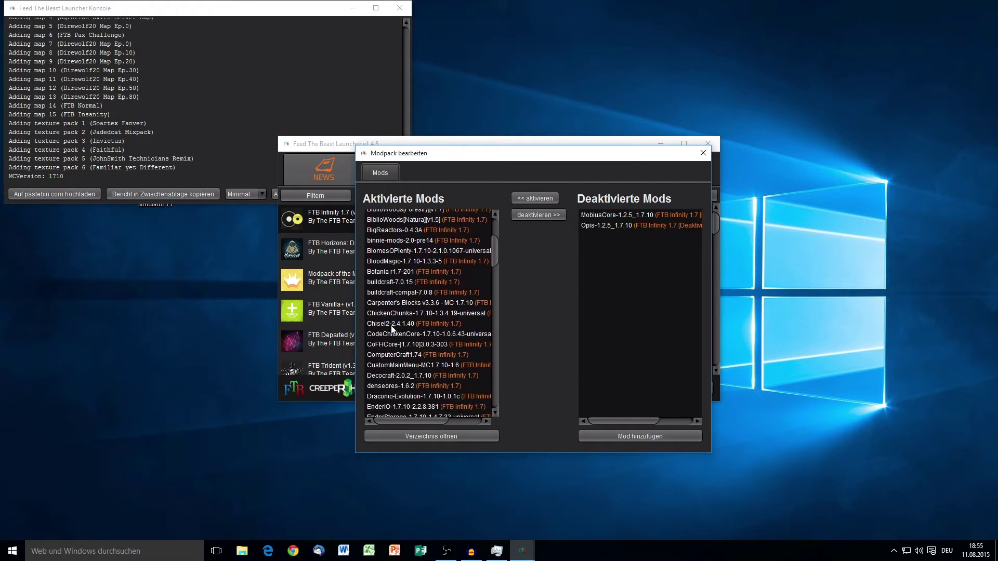
pyautogui.moveTo(495, 257); pyautogui.dragTo(505, 229)
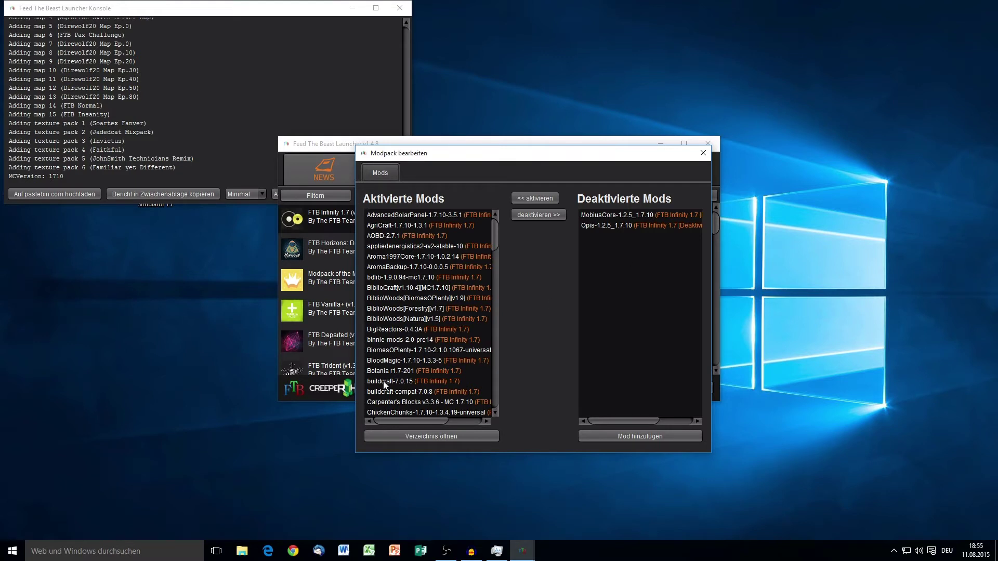
# Deactivate the AgriCraft-1.7.10-1.3.1 mod and activate it again
pyautogui.click(388, 227)
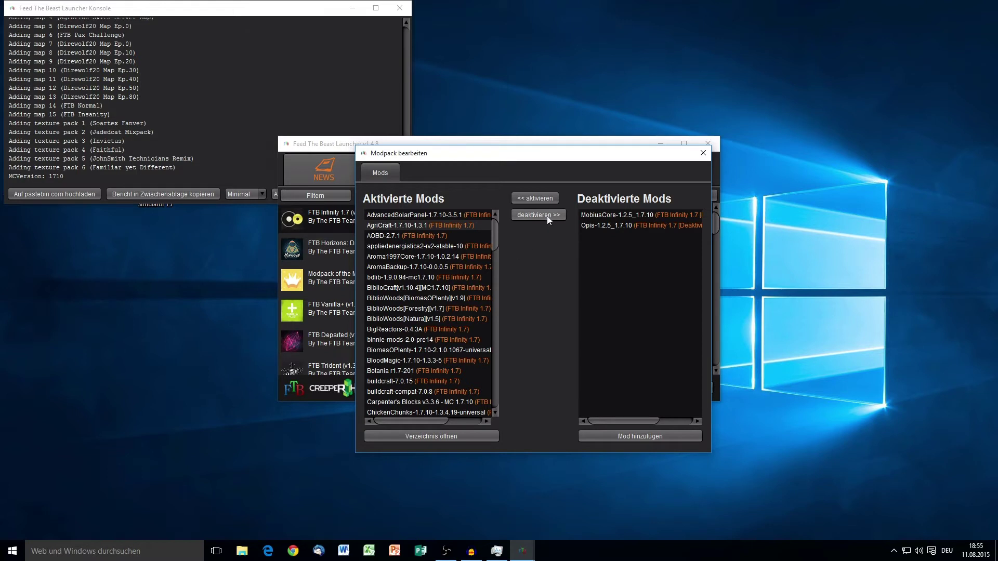
pyautogui.click(529, 214)
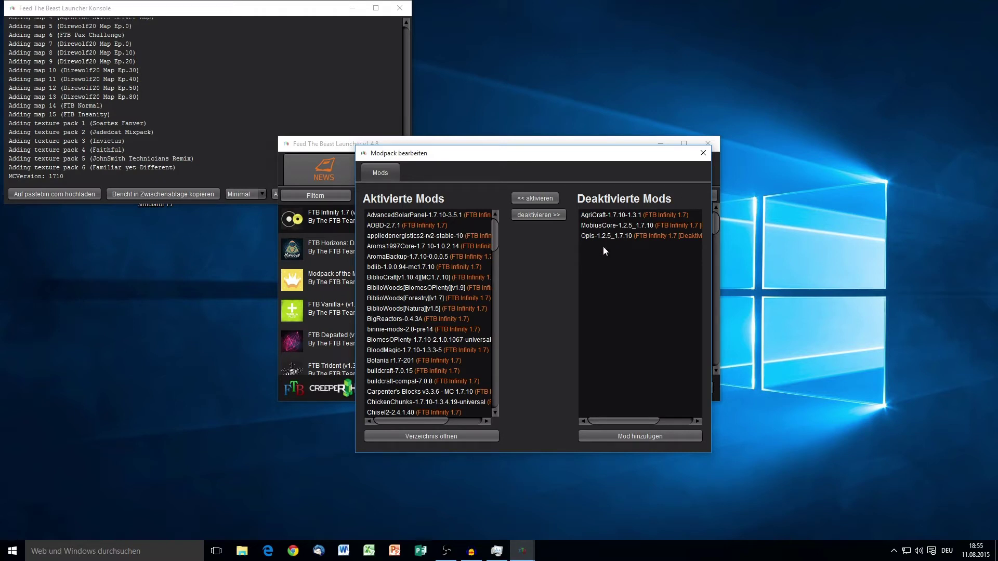
pyautogui.click(604, 217)
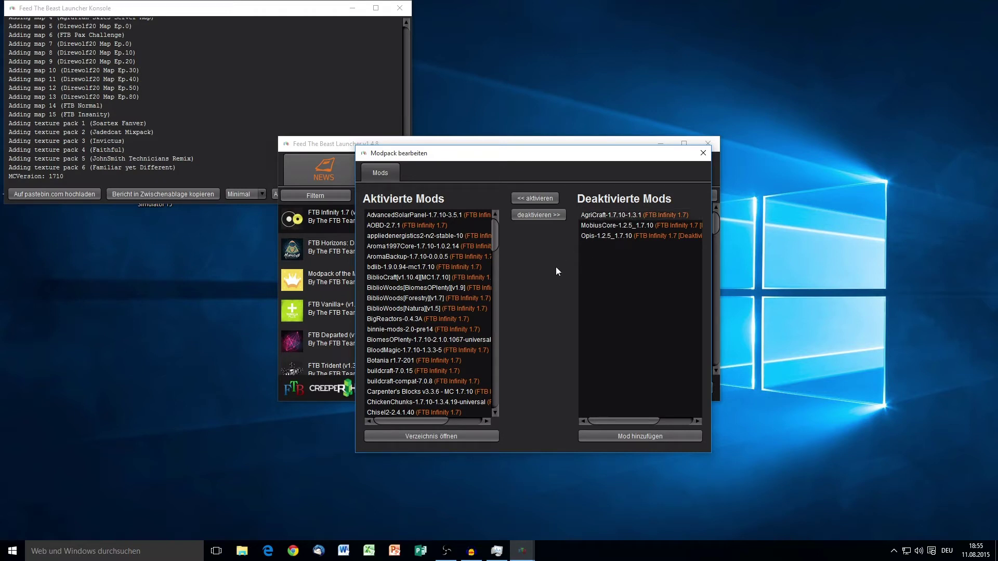
pyautogui.click(535, 198)
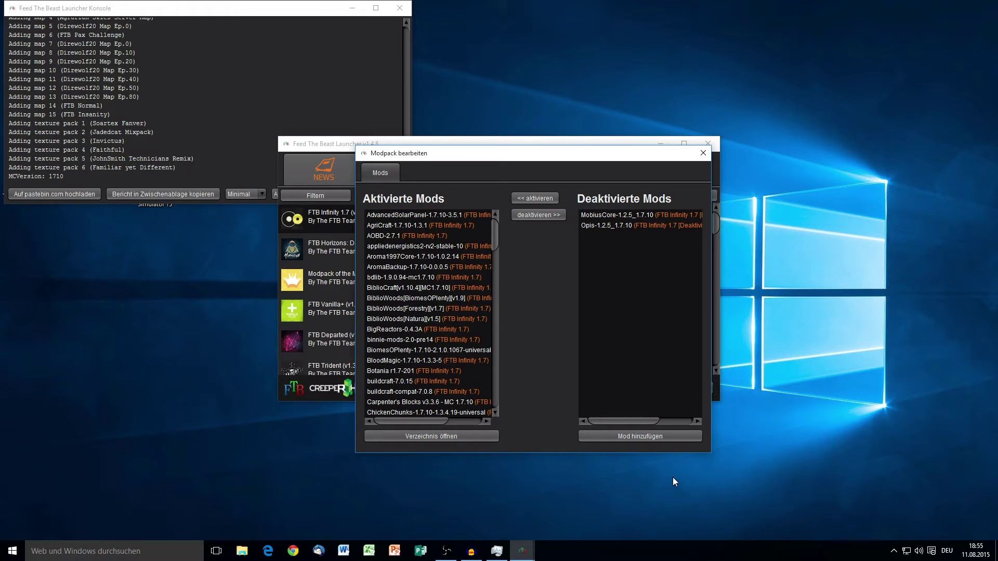
# Switch to Chrome, search Google for "optifine", and open the OptiFine site's downloads page to find the Minecraft 1.7.10 versions
pyautogui.click(293, 551)
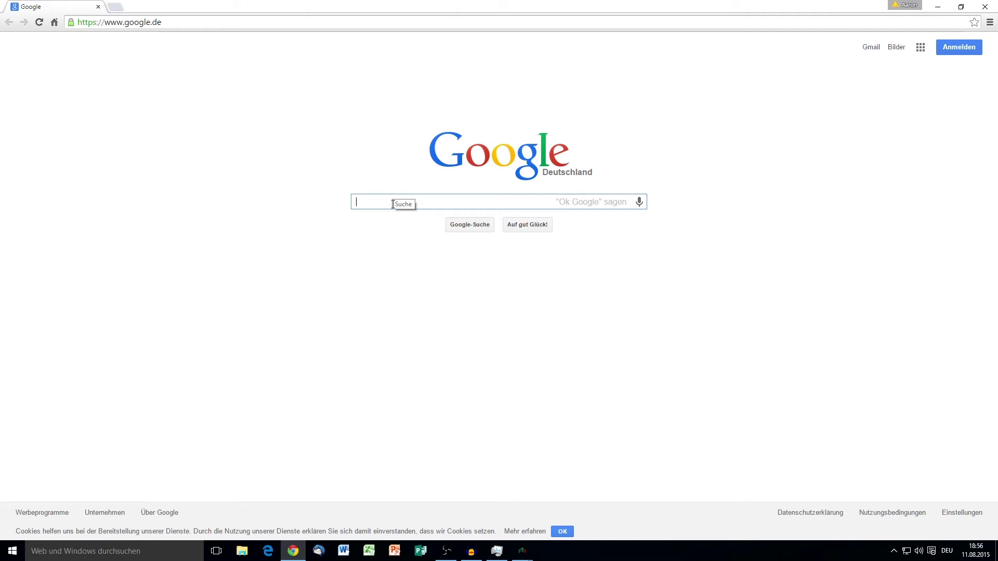
pyautogui.write('optifine')
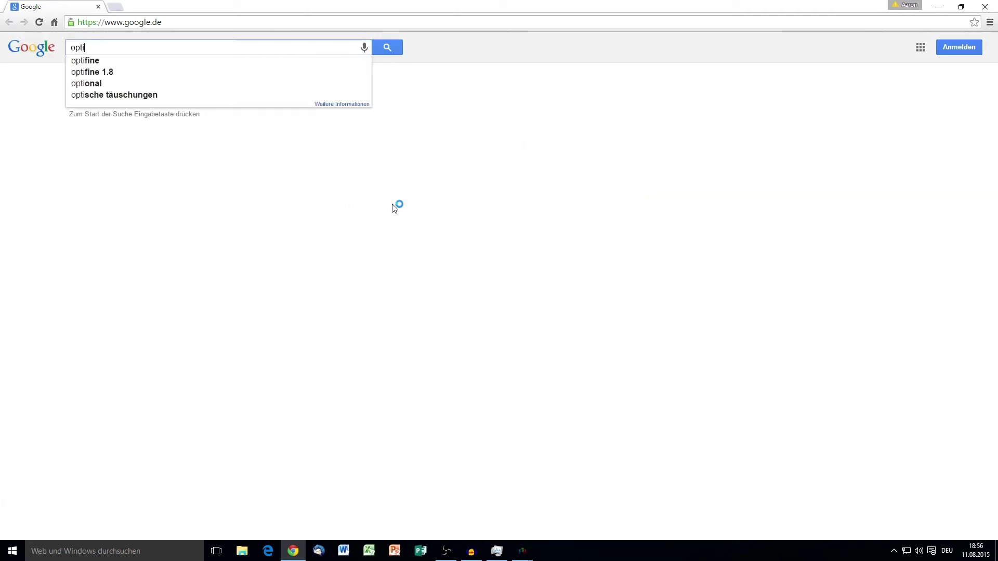
pyautogui.press('Return')
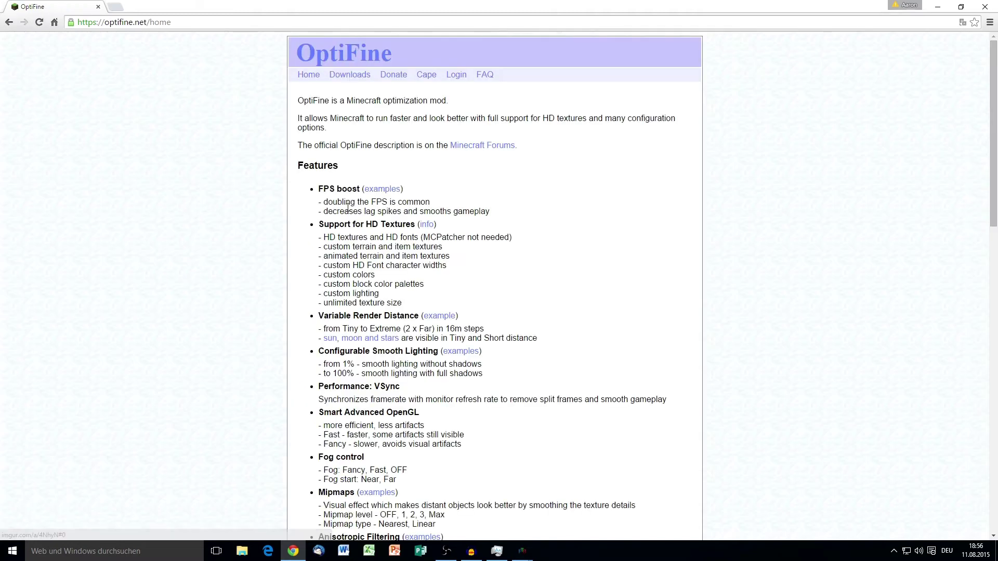
pyautogui.click(350, 76)
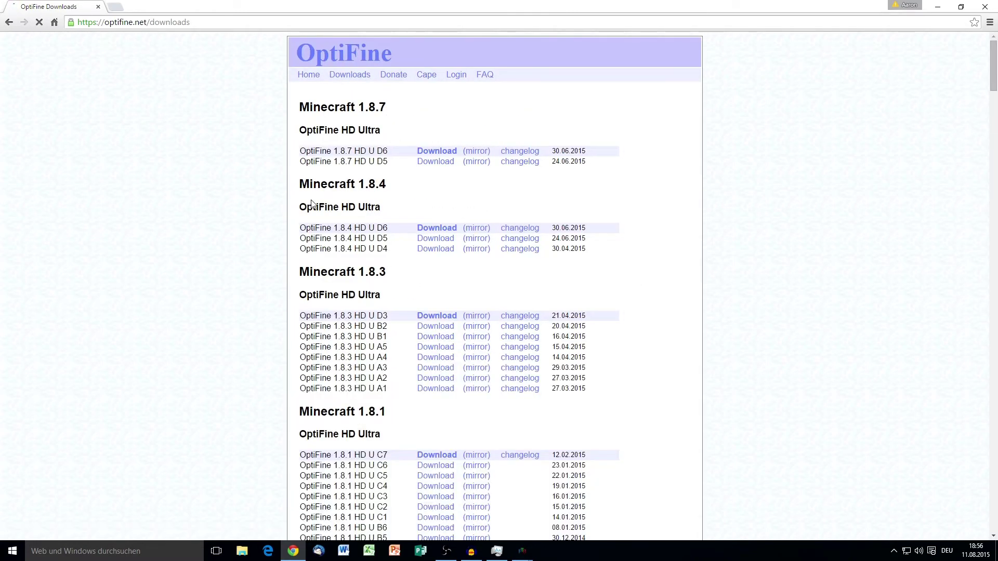
pyautogui.scroll(-3, 623, 283)
pyautogui.scroll(-5, 395, 171)
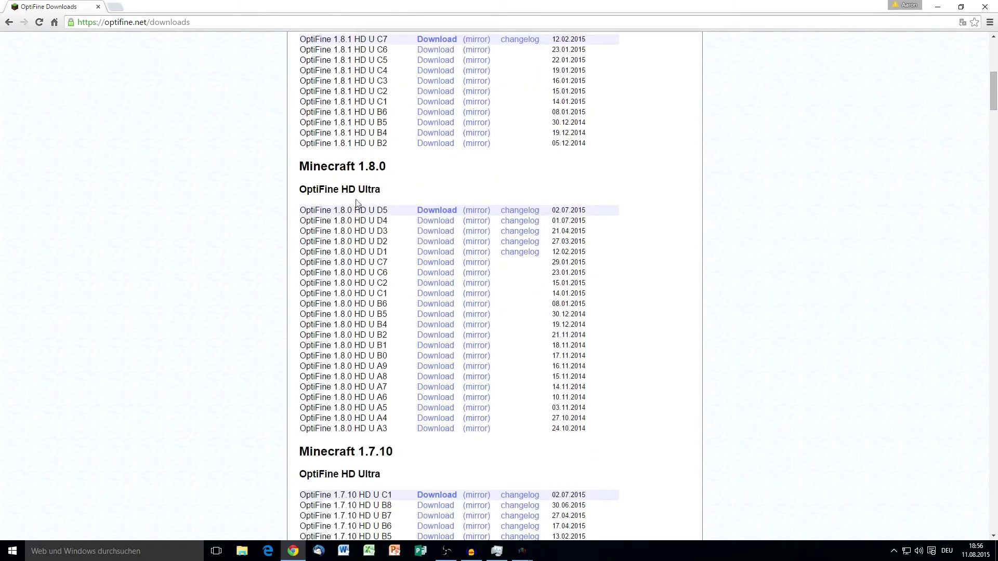
# Switch back to the Feed The Beast Launcher, close the modpack editor, and select the Direwolf20 pack for Minecraft 1.6.4
pyautogui.moveTo(520, 556)
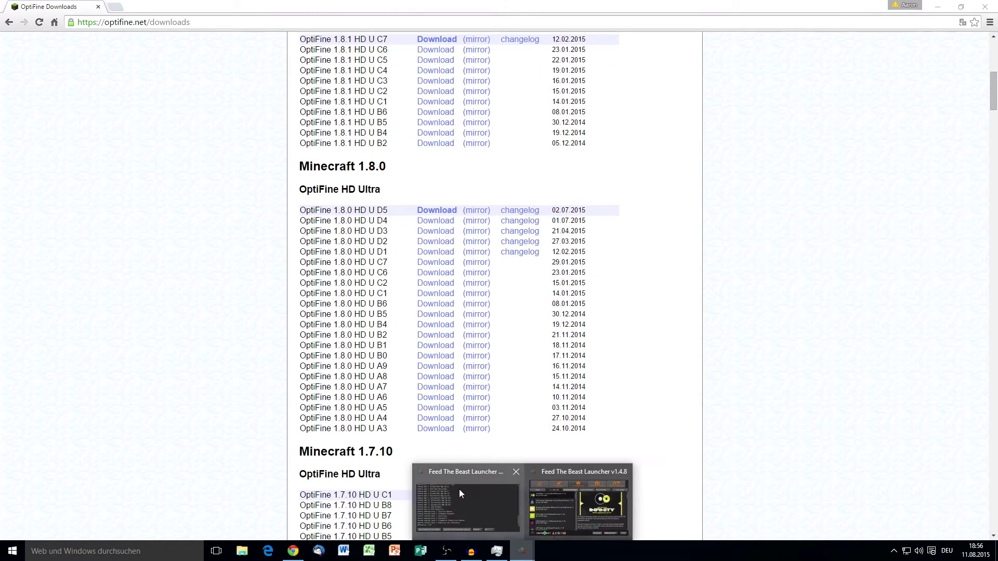
pyautogui.click(612, 498)
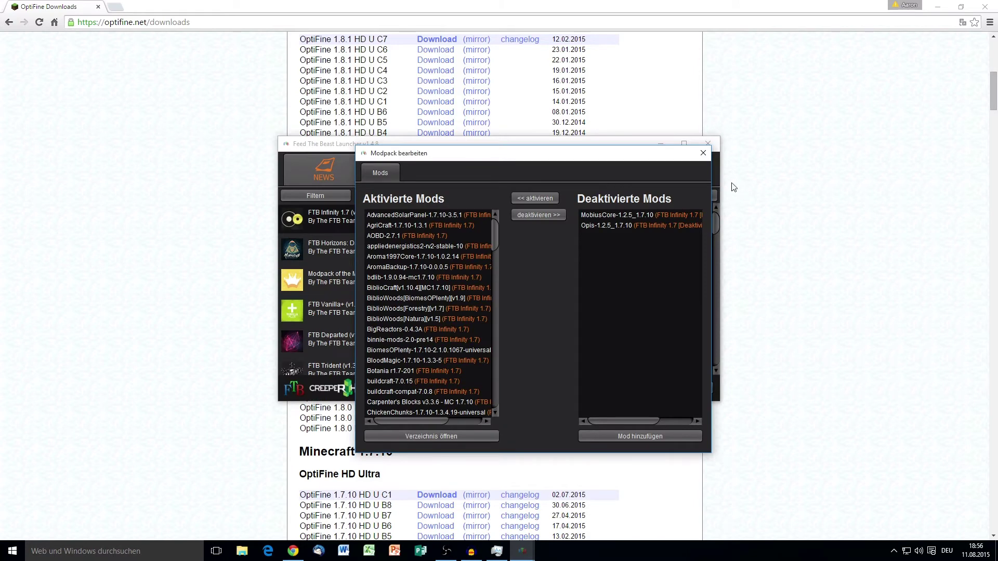
pyautogui.moveTo(640, 154); pyautogui.dragTo(930, 258)
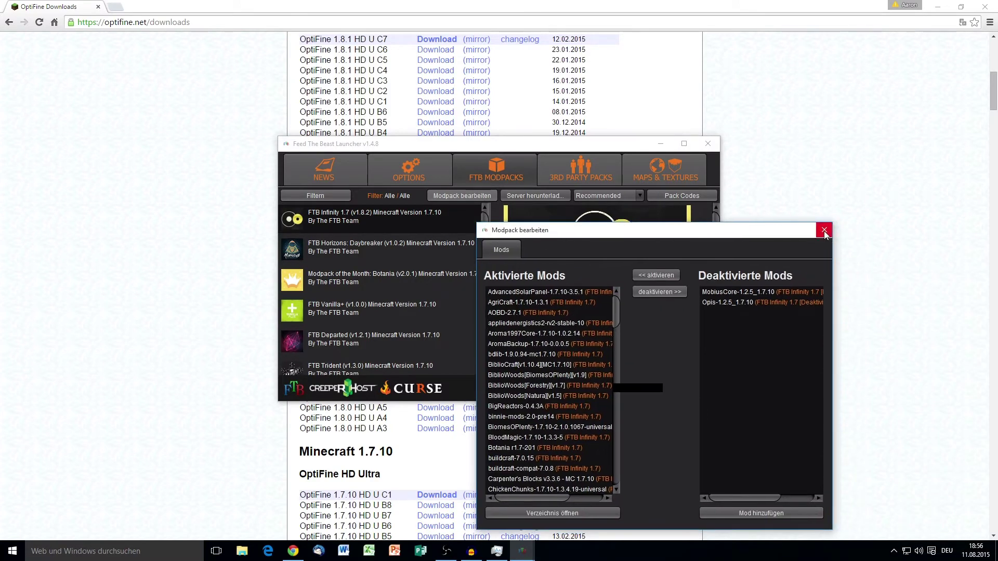
pyautogui.click(824, 232)
pyautogui.moveTo(482, 224); pyautogui.dragTo(485, 271)
pyautogui.click(324, 248)
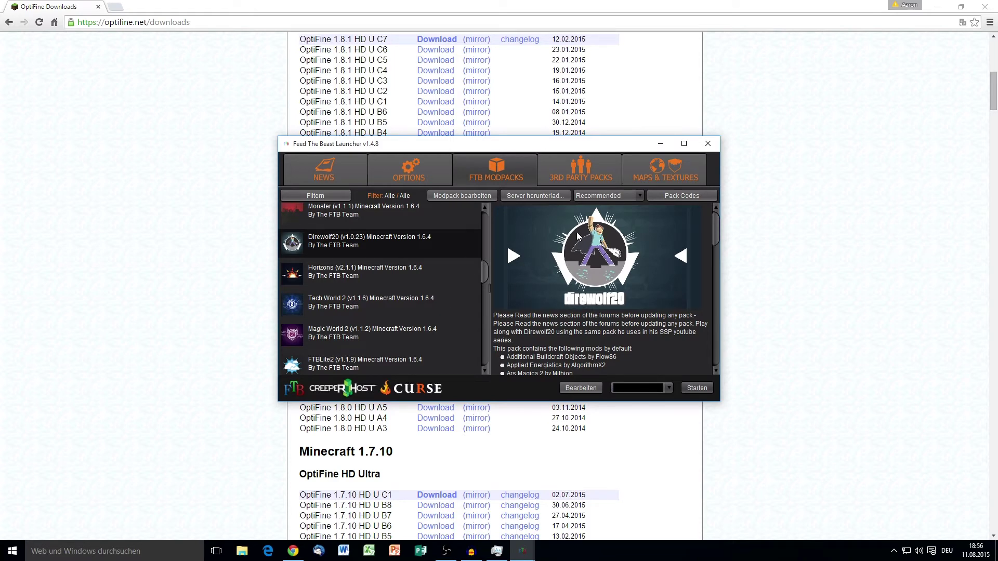
# Minimize the launcher and examine the OptiFine downloads offered for the different Minecraft versions, down to 1.6.4
pyautogui.click(660, 144)
pyautogui.scroll(-15, 675, 208)
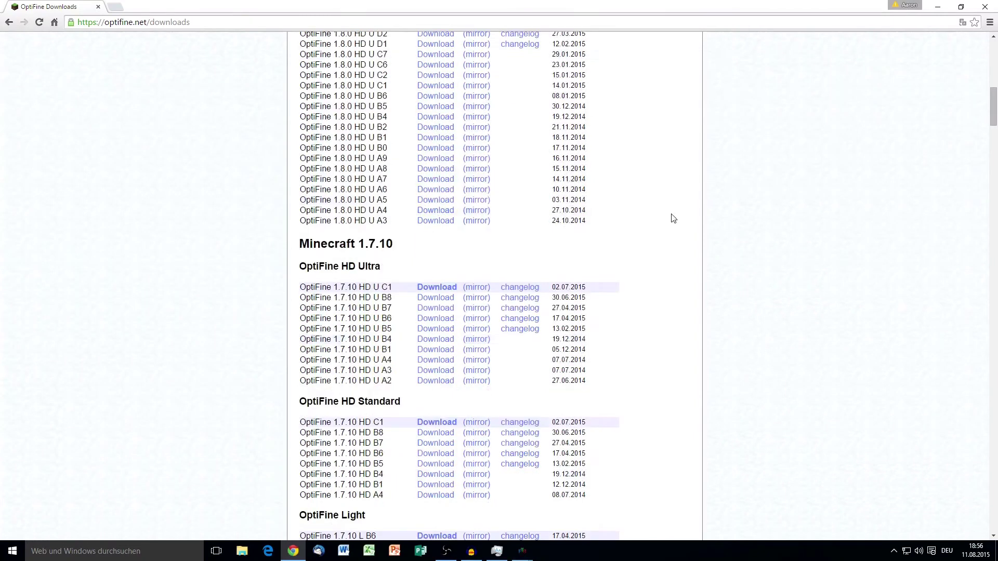
pyautogui.scroll(-4, 453, 408)
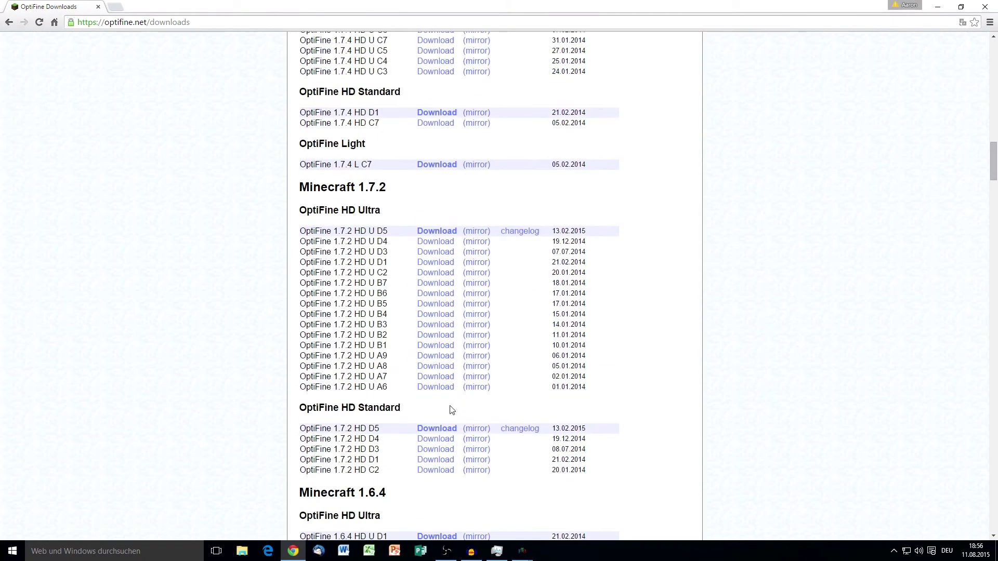
pyautogui.scroll(-3, 403, 191)
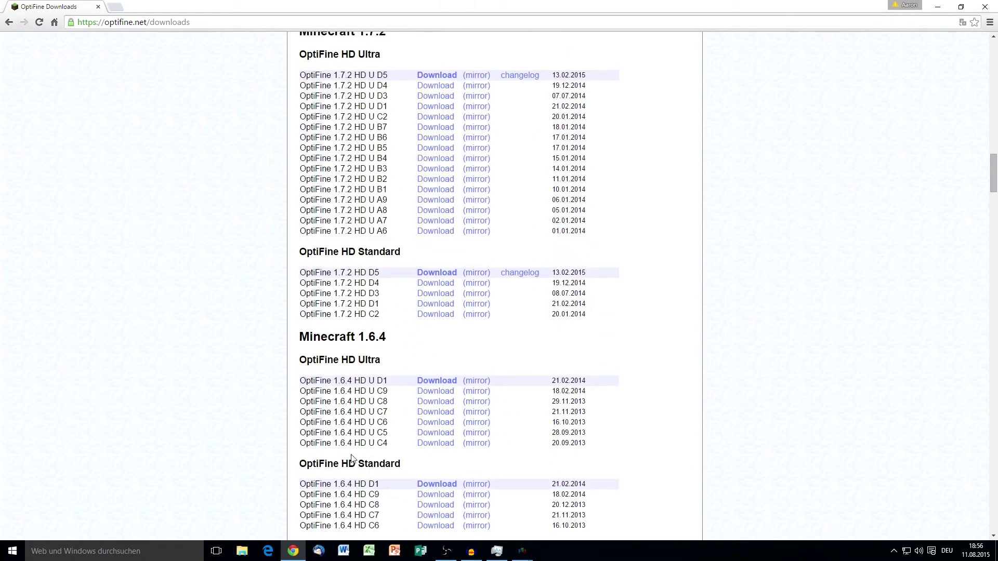
pyautogui.scroll(20, 410, 374)
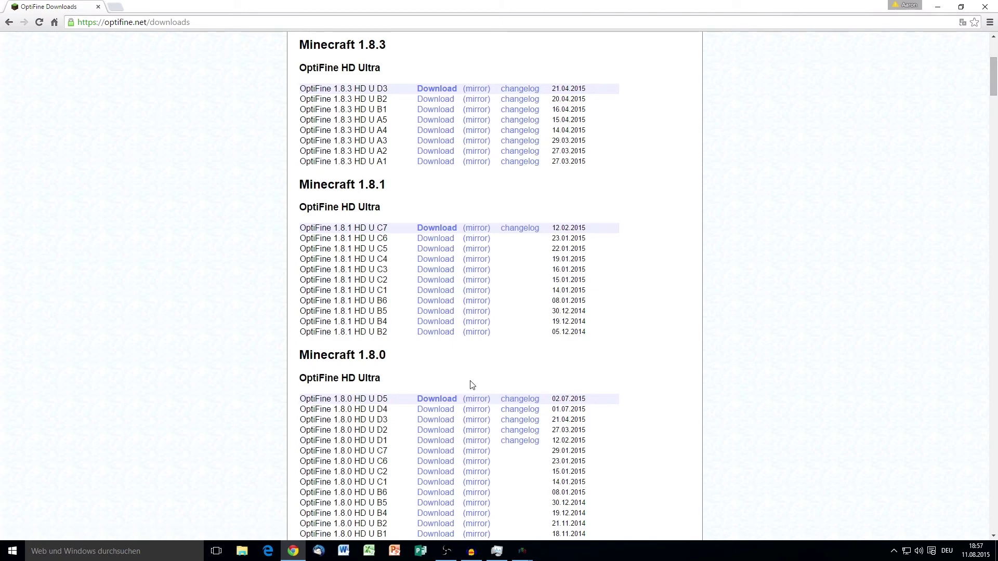
# Switch to the Feed The Beast Launcher, select the FTB Infinity 1.7 pack, and minimize the launcher and its console
pyautogui.moveTo(523, 550)
pyautogui.click(461, 507)
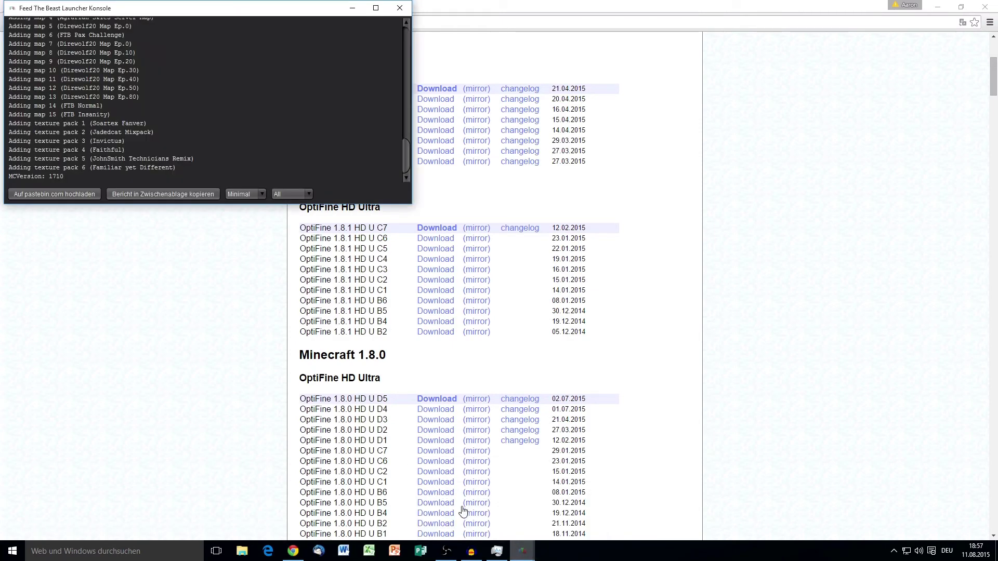
pyautogui.click(580, 504)
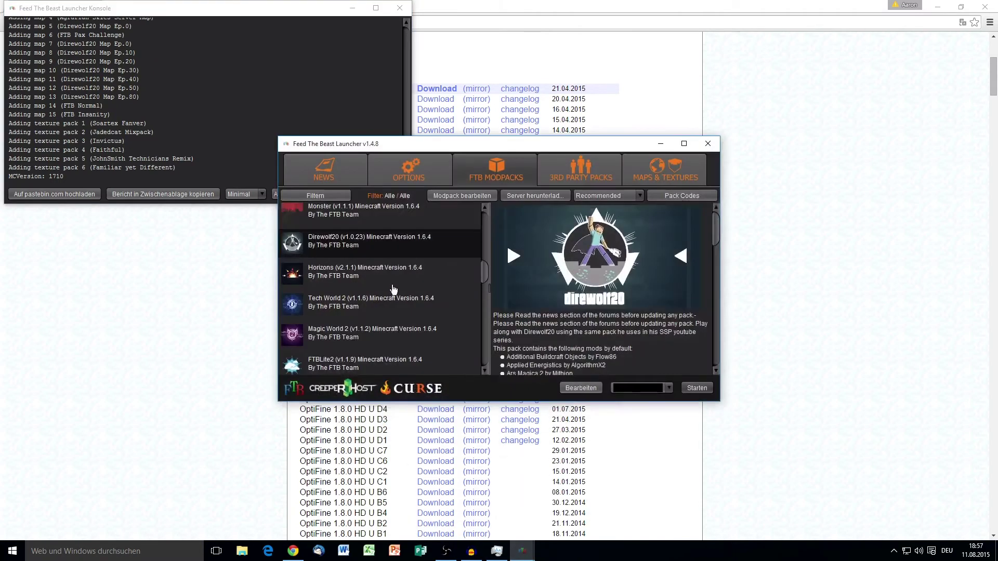
pyautogui.click(397, 223)
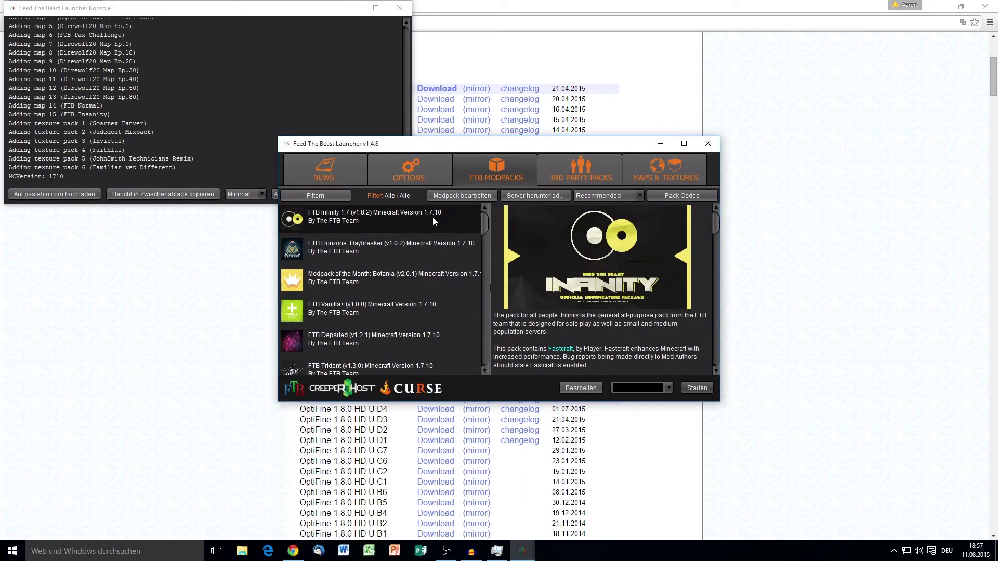
pyautogui.click(660, 144)
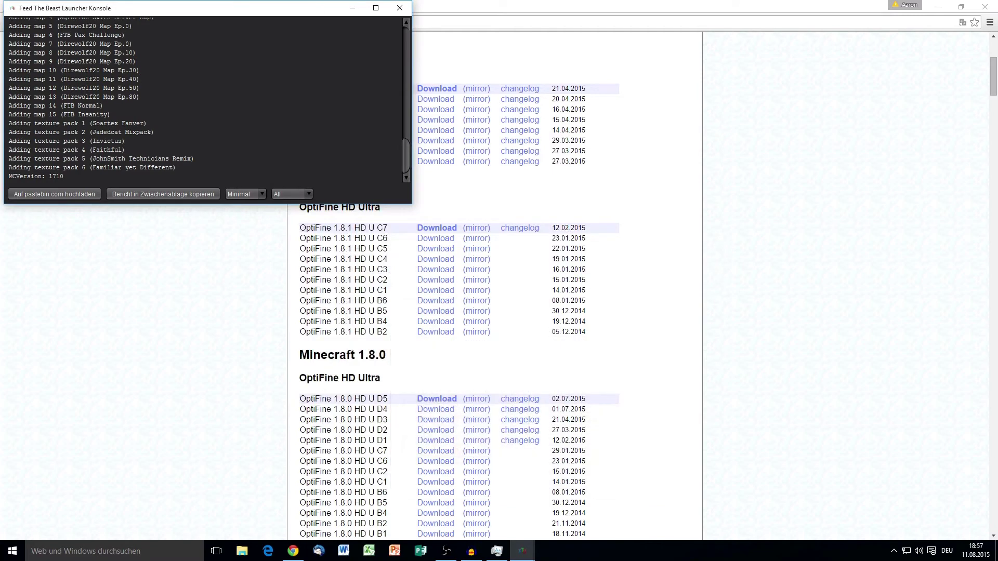
pyautogui.click(352, 9)
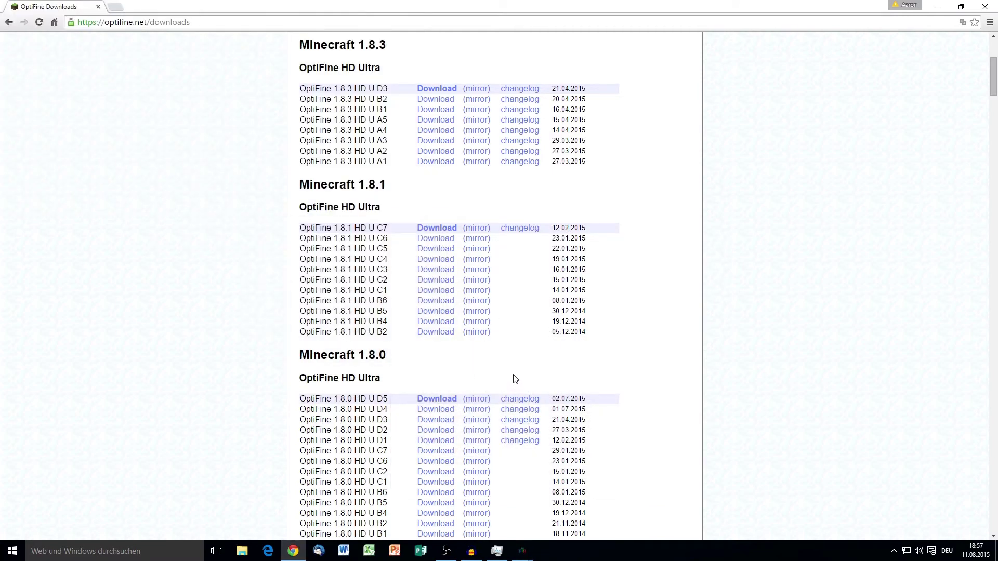
# Download OptiFine_1.7.10_HD_C1.jar through its mirror link under Minecraft 1.7.10, keep the file despite the warning, and close the browser
pyautogui.scroll(-2, 512, 384)
pyautogui.scroll(-9, 512, 376)
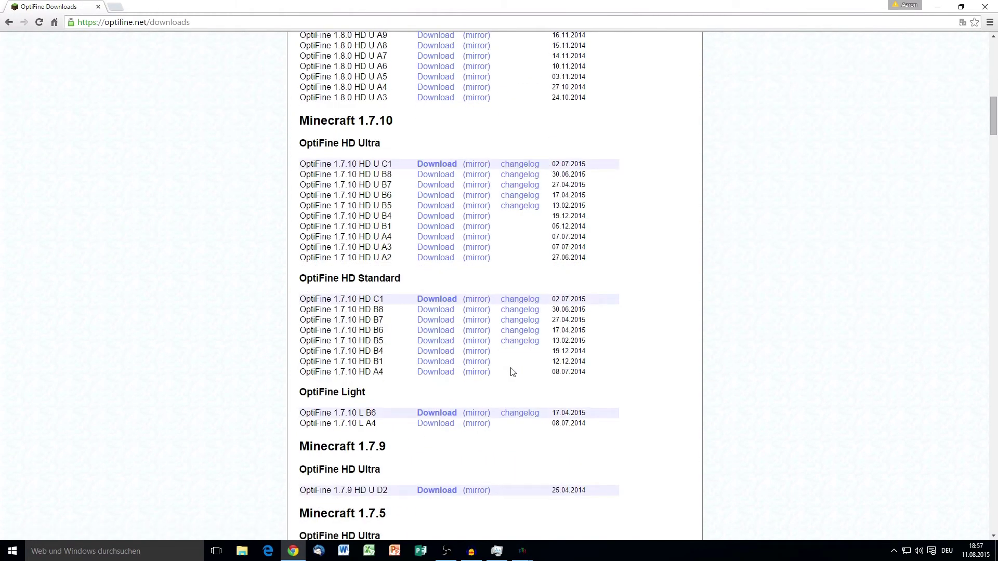
pyautogui.scroll(-9, 495, 371)
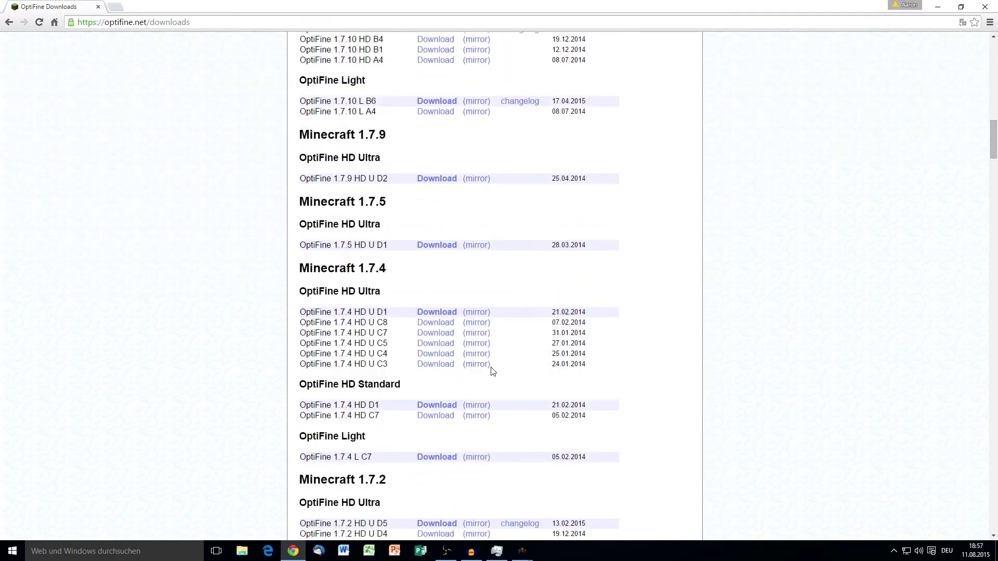
pyautogui.scroll(9, 489, 370)
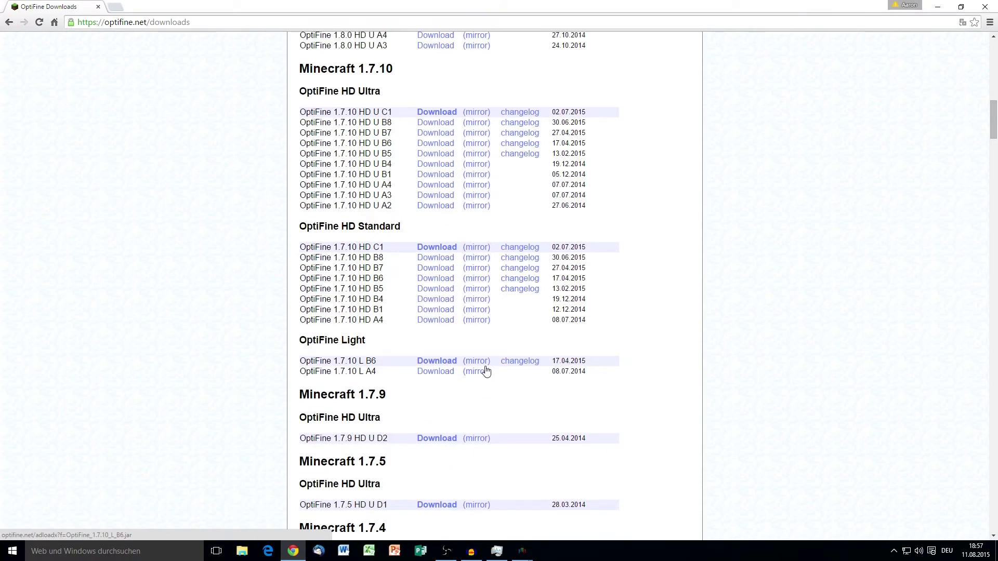
pyautogui.scroll(2, 484, 368)
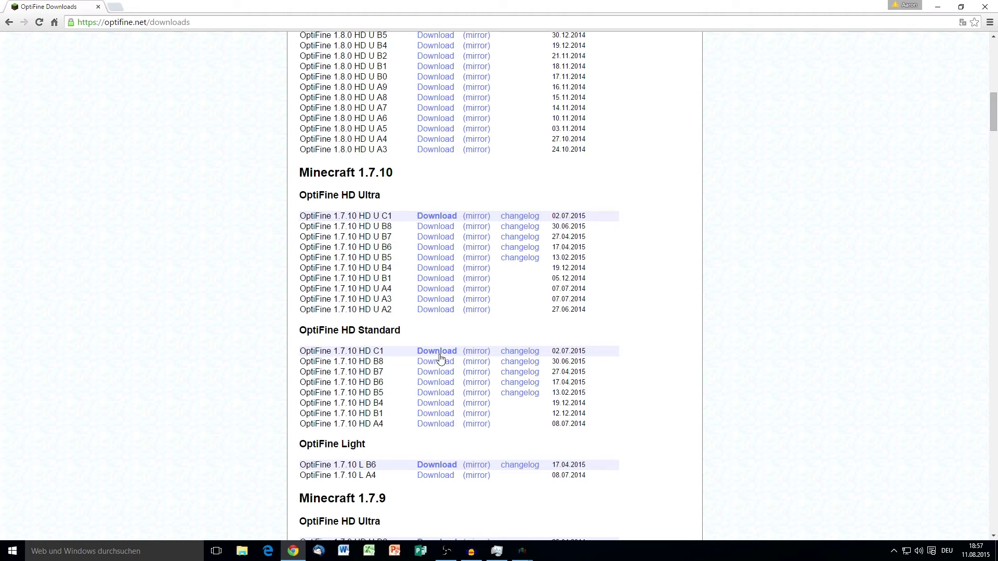
pyautogui.click(477, 354)
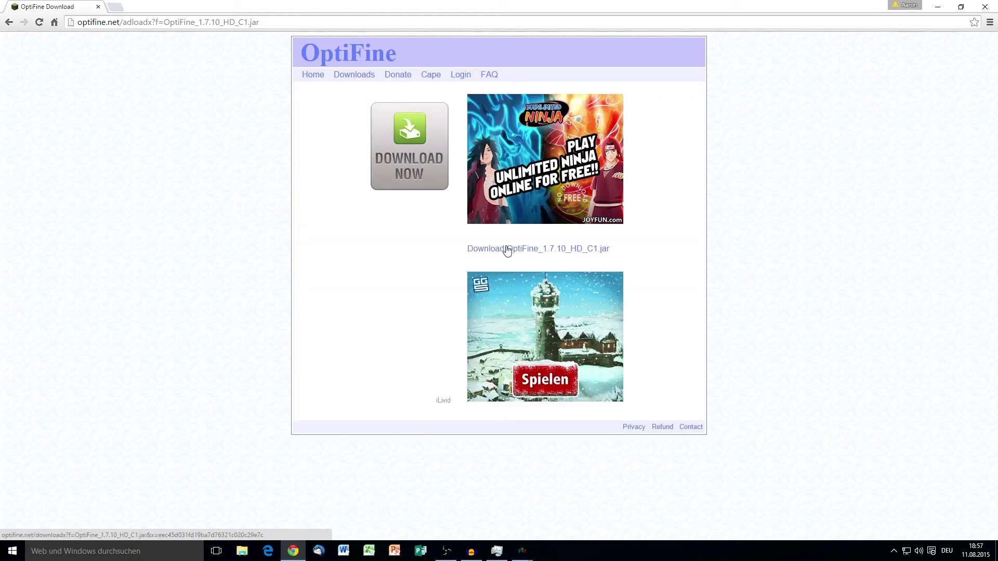
pyautogui.click(546, 250)
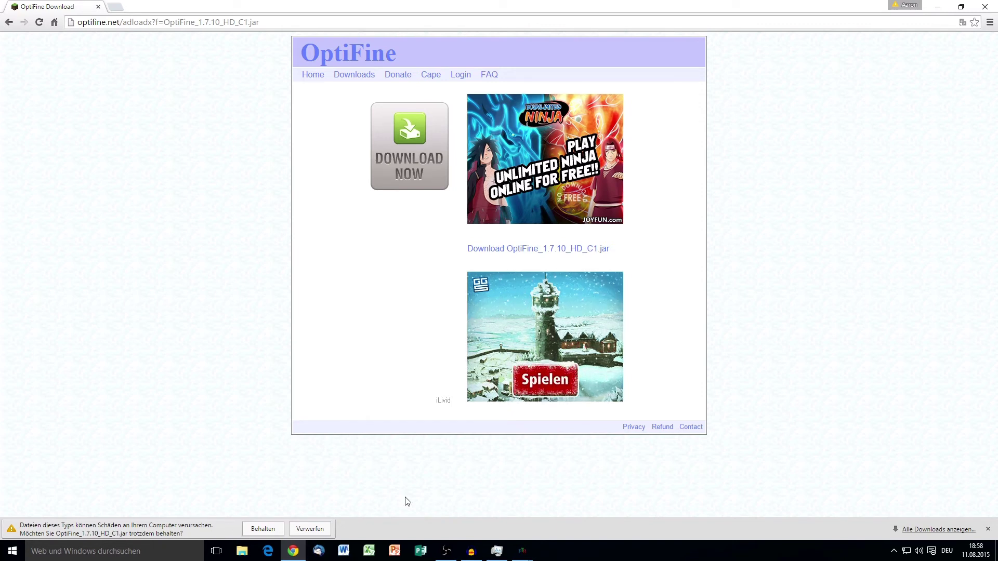
pyautogui.click(263, 529)
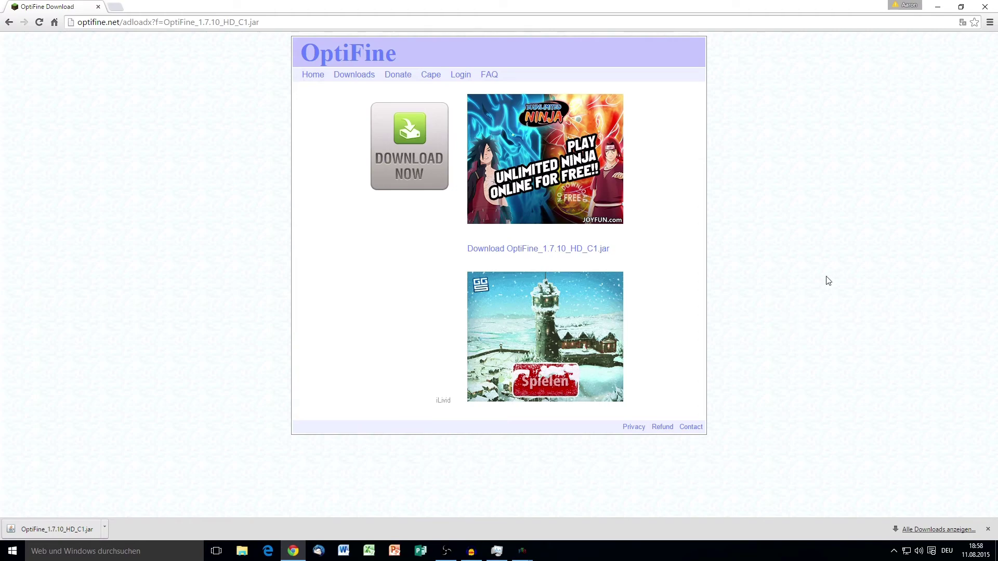
pyautogui.click(985, 6)
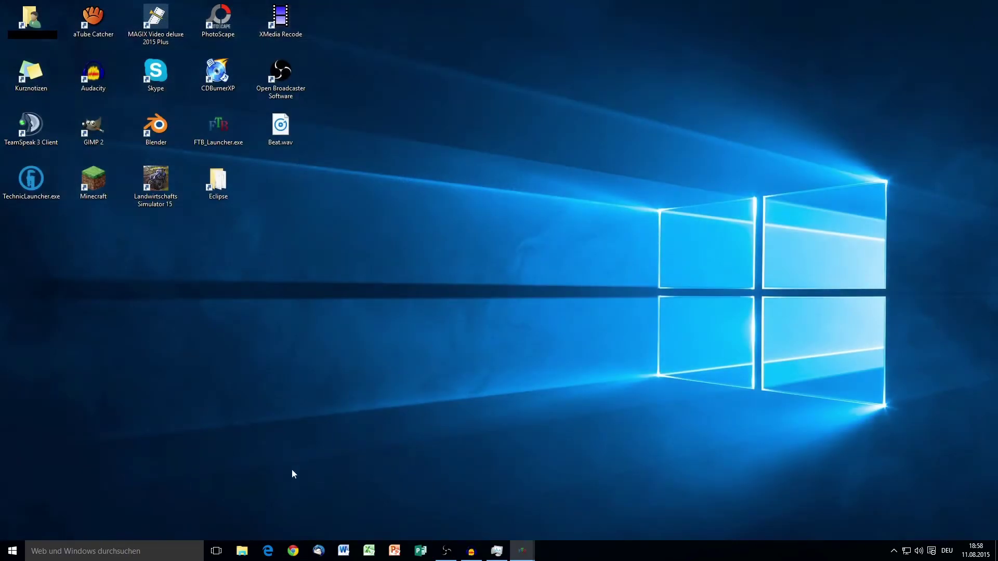
# Switch to the Feed The Beast Launcher and open the mods folder of FTB Infinity 1.7 from the modpack editor
pyautogui.moveTo(521, 550)
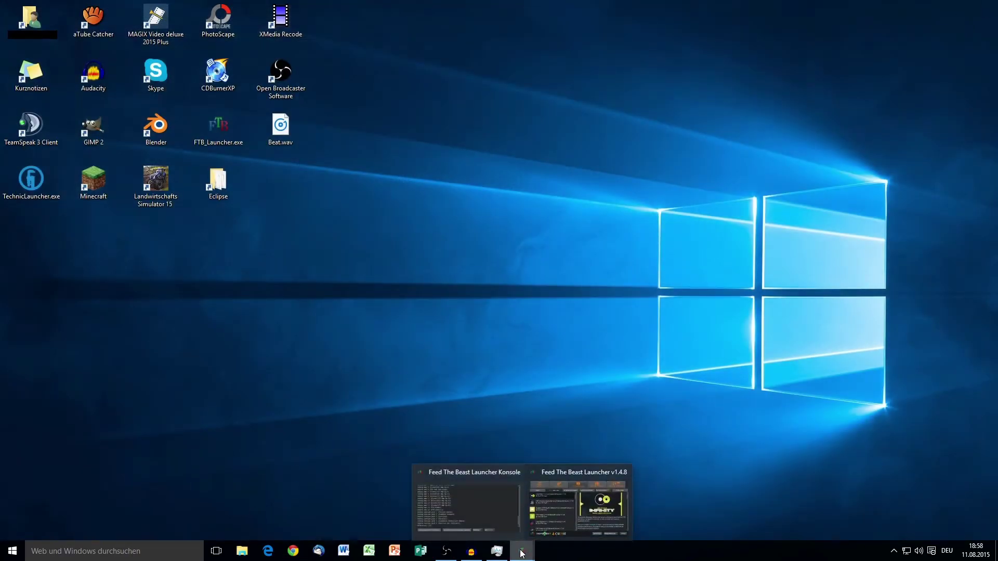
pyautogui.click(569, 500)
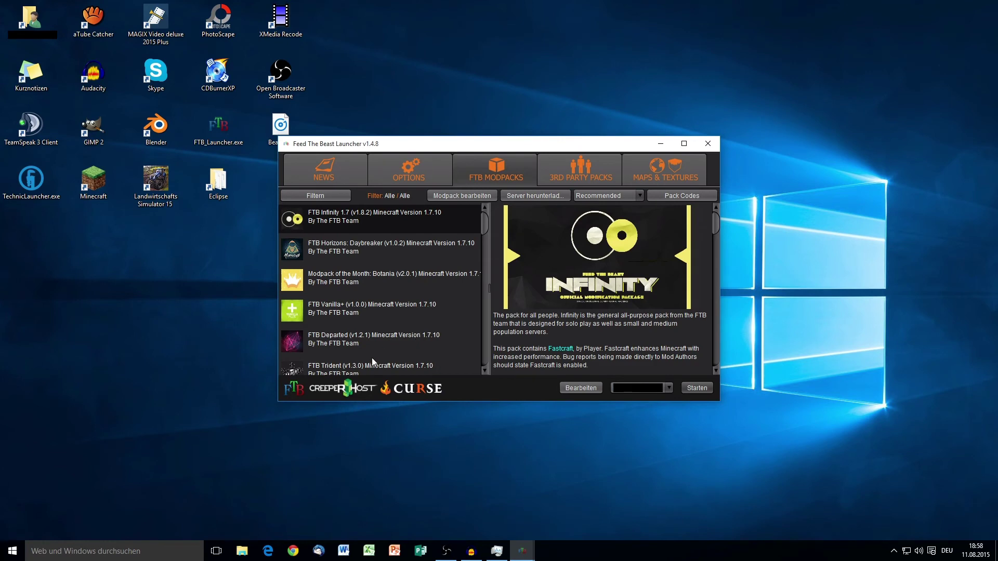
pyautogui.click(452, 195)
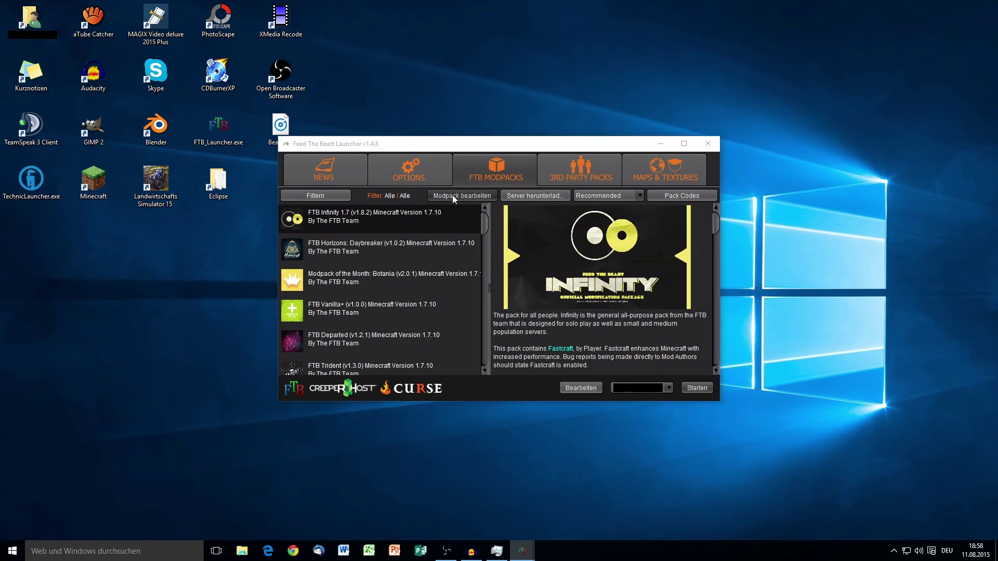
pyautogui.moveTo(502, 200); pyautogui.dragTo(497, 150)
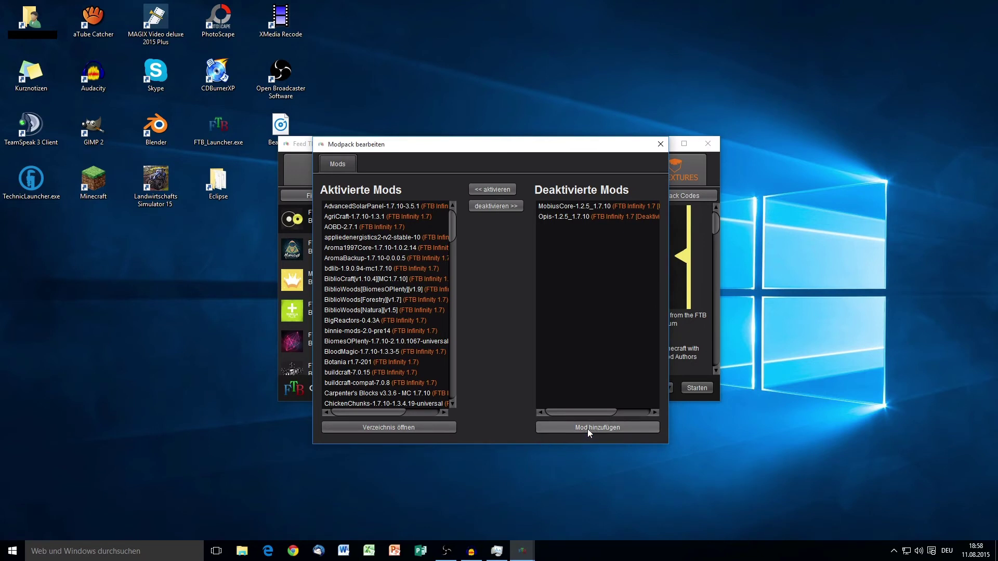
pyautogui.click(386, 428)
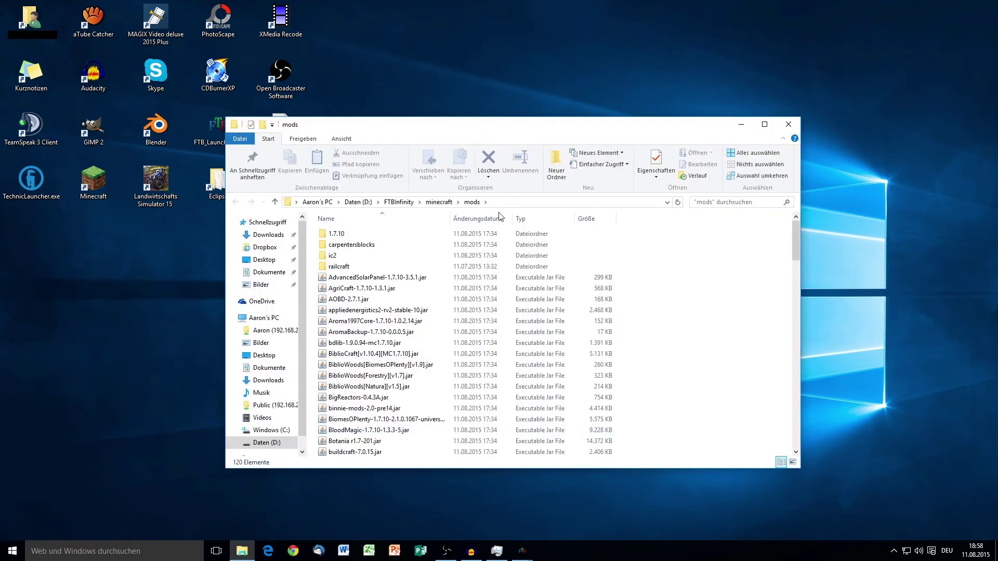
pyautogui.scroll(-20, 463, 360)
pyautogui.scroll(20, 463, 360)
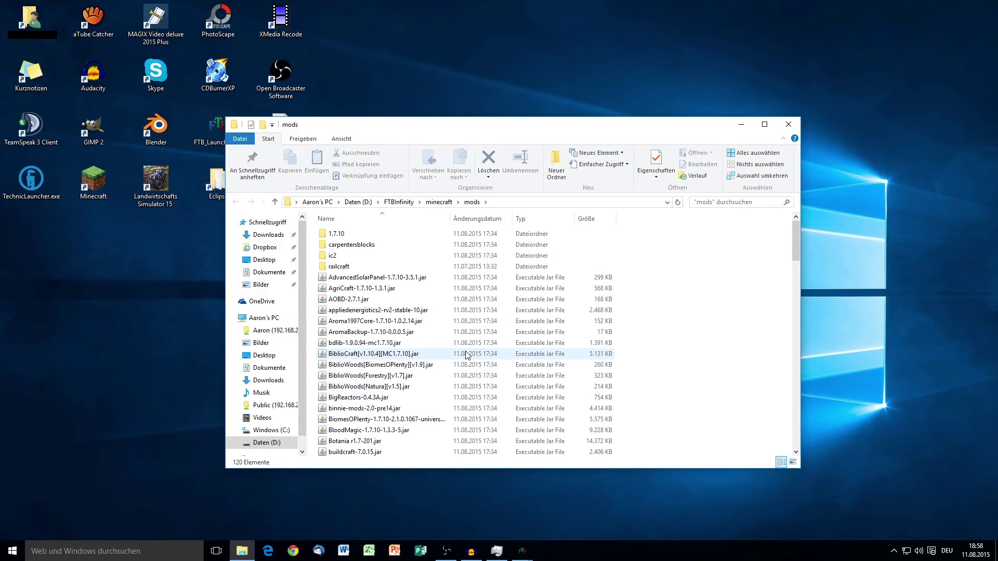
pyautogui.scroll(-7, 466, 355)
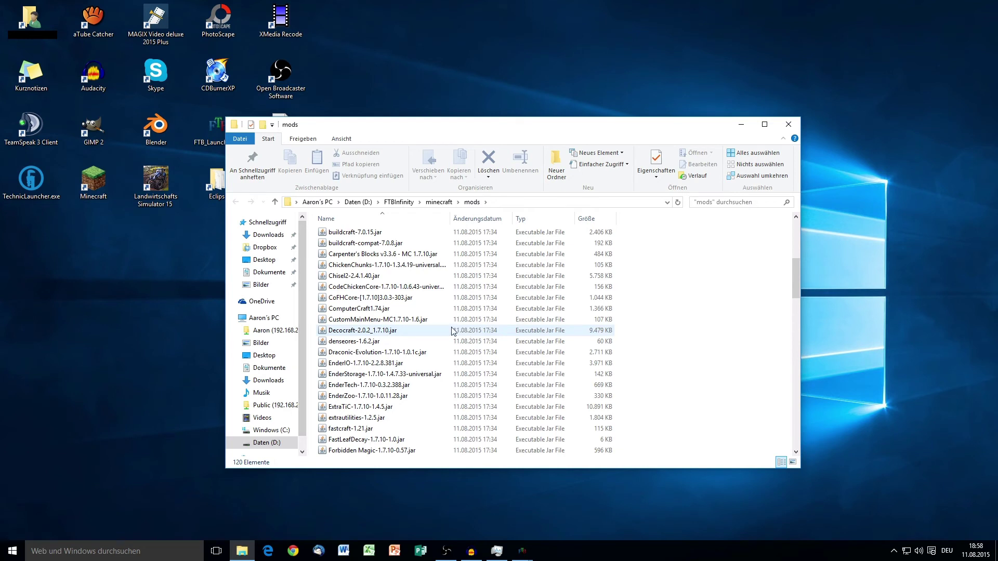
# Copy OptiFine_1.7.10_HD_C1.jar from the Downloads folder
pyautogui.click(269, 235)
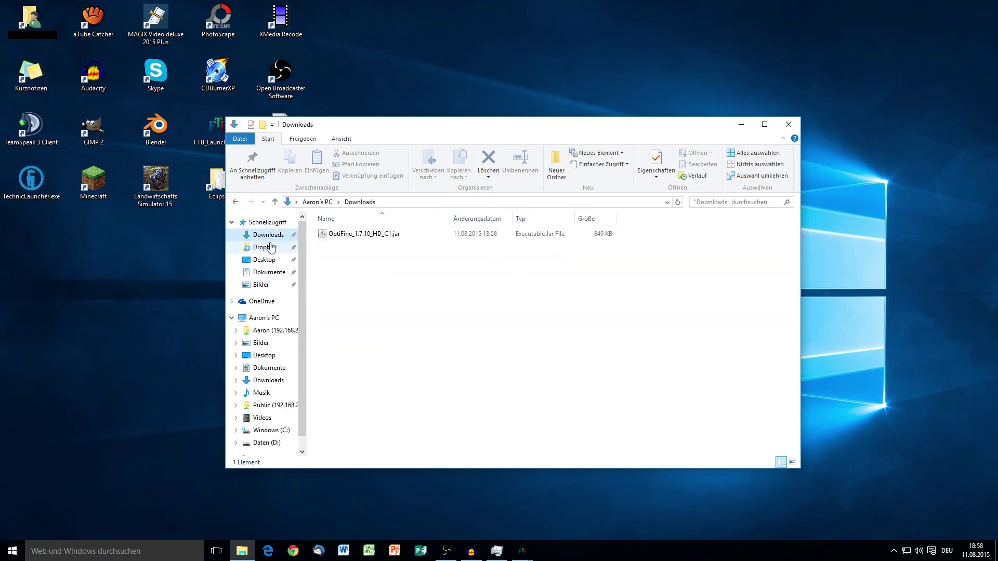
pyautogui.click(339, 236)
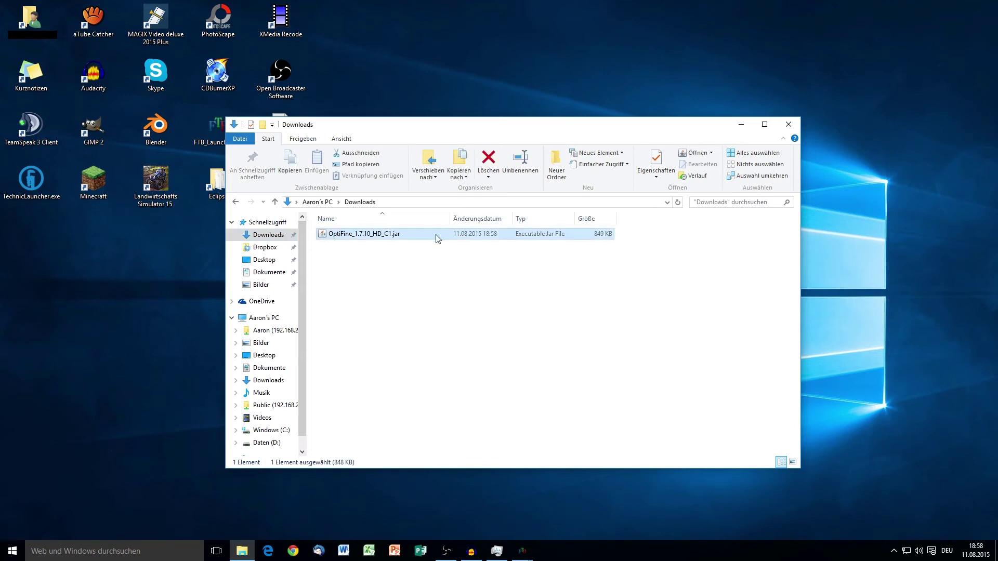
pyautogui.rightClick(378, 233)
pyautogui.click(407, 376)
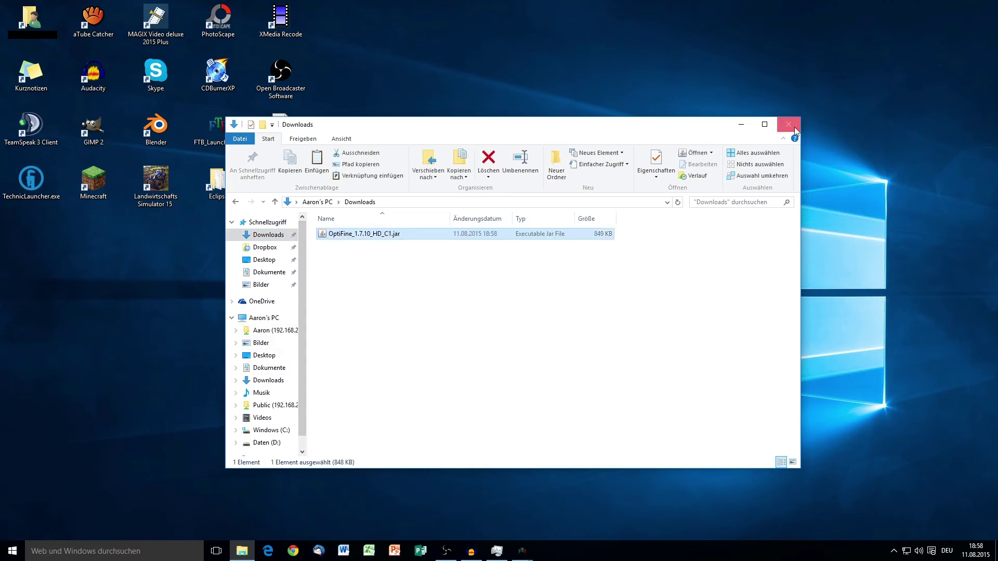
# Reopen the FTB Infinity mods folder from the launcher's modpack editor and paste the copied OptiFine file into it
pyautogui.moveTo(522, 551)
pyautogui.click(576, 519)
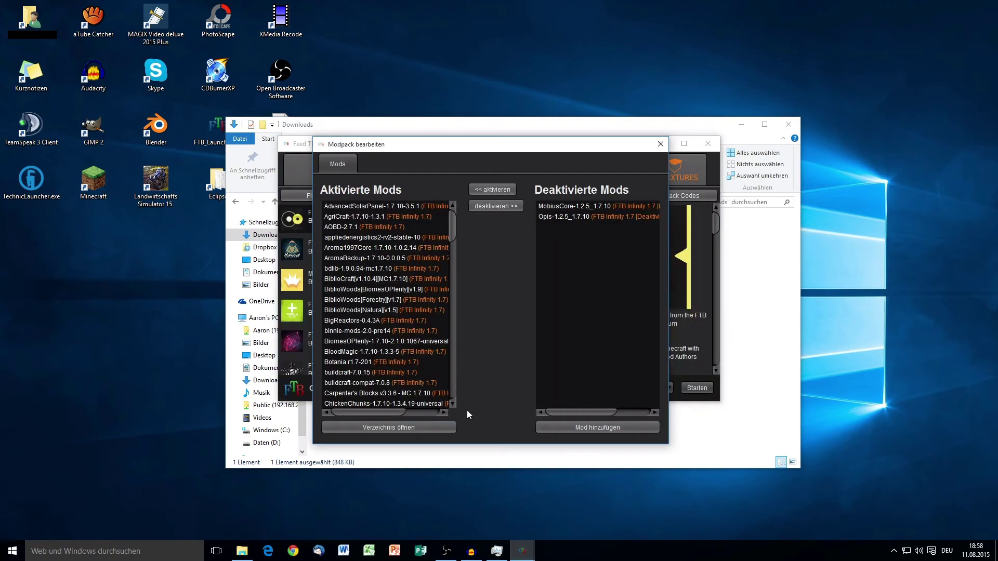
pyautogui.click(390, 428)
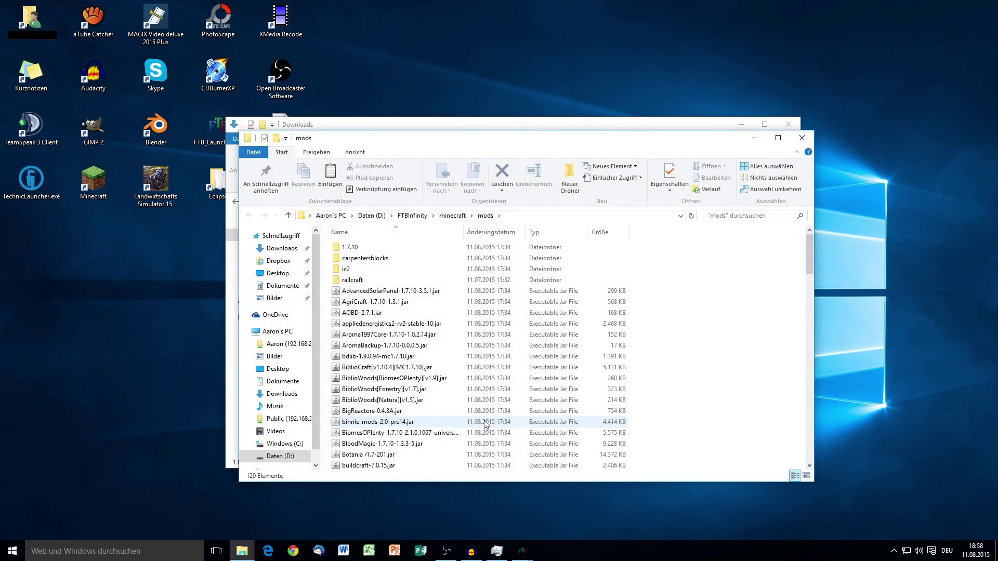
pyautogui.scroll(-20, 364, 338)
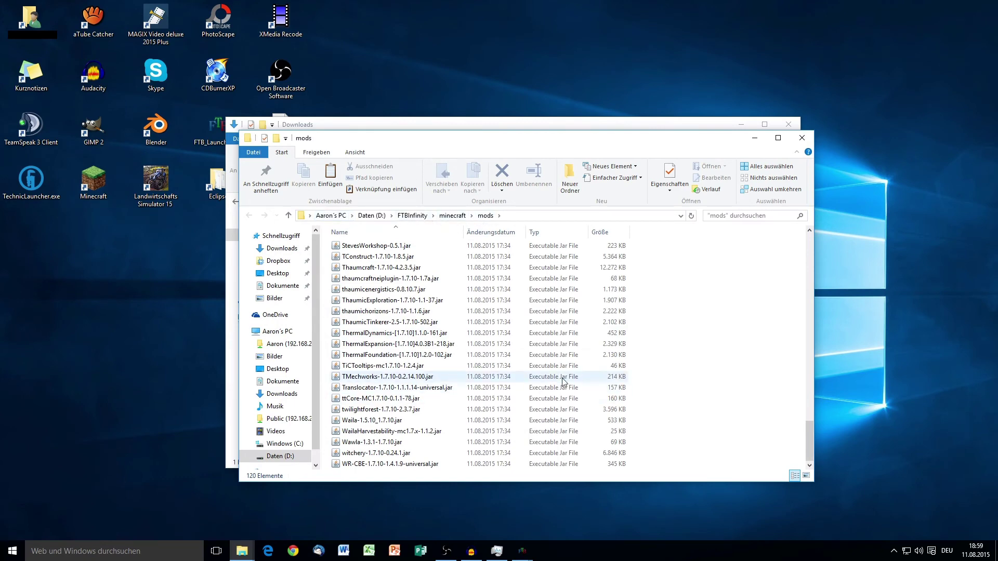
pyautogui.scroll(20, 326, 254)
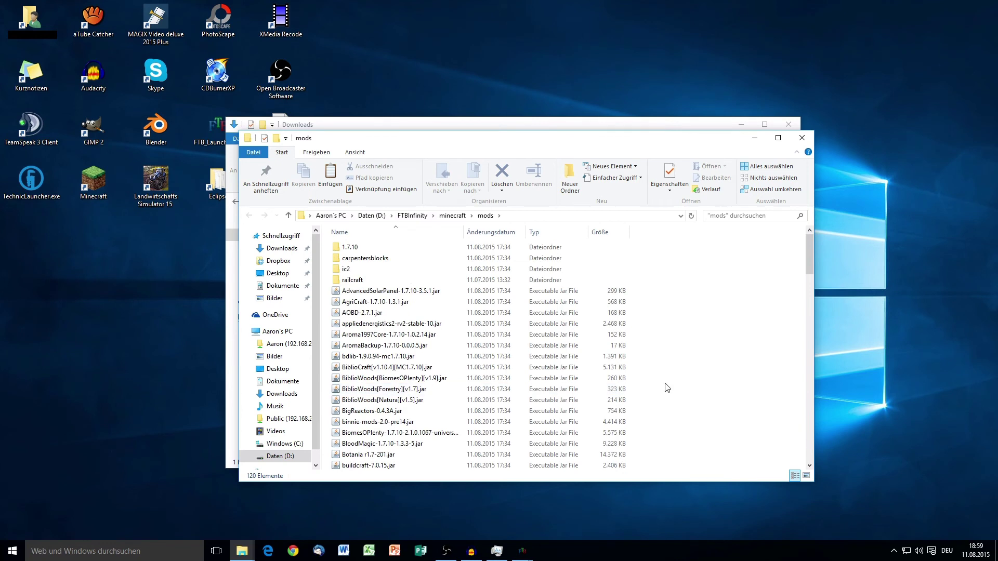
pyautogui.rightClick(682, 365)
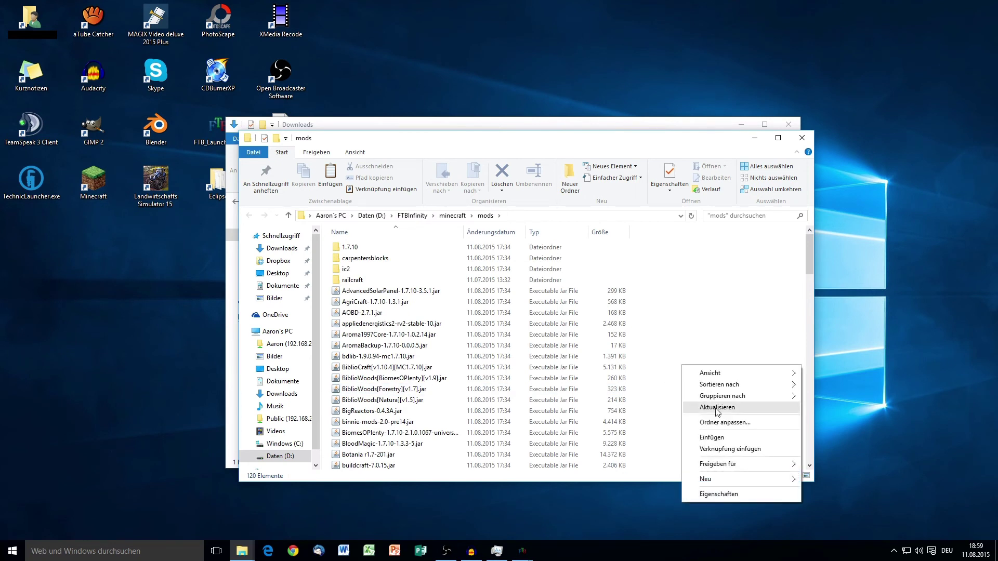
pyautogui.click(720, 438)
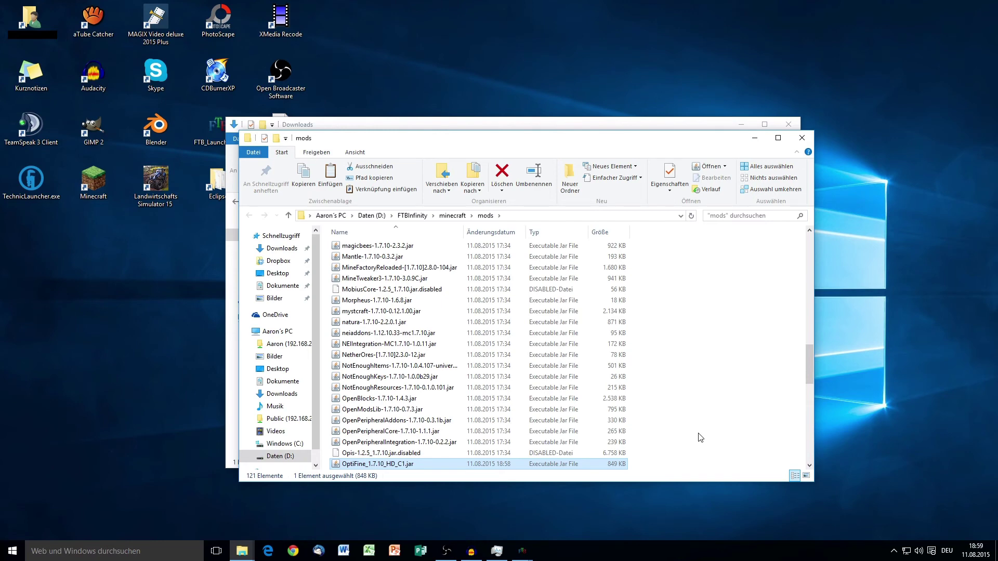
pyautogui.click(697, 418)
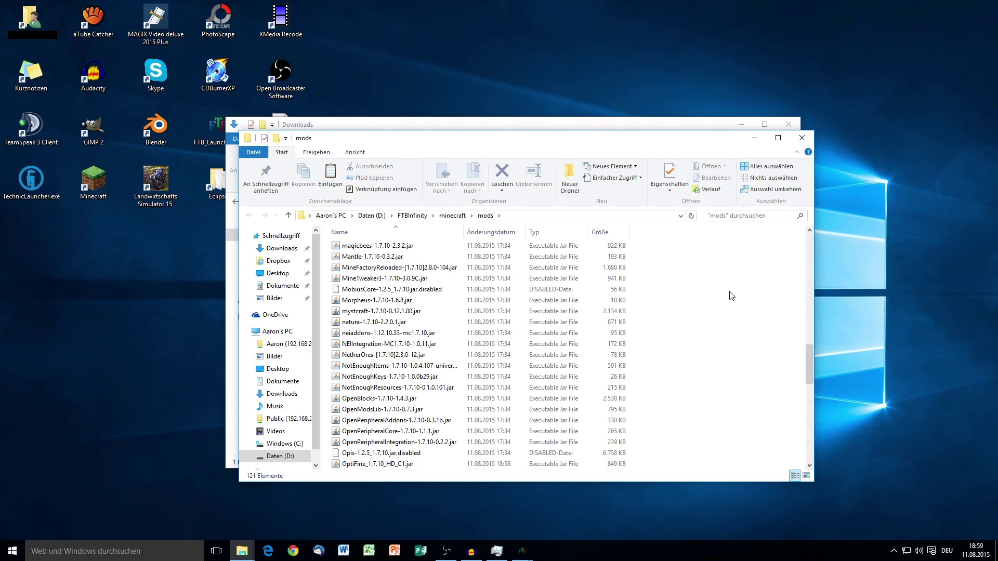
# Close the mods folder and reopen the modpack editor to look for OptiFine_1.7.10_HD_C1 among the activated mods
pyautogui.click(794, 140)
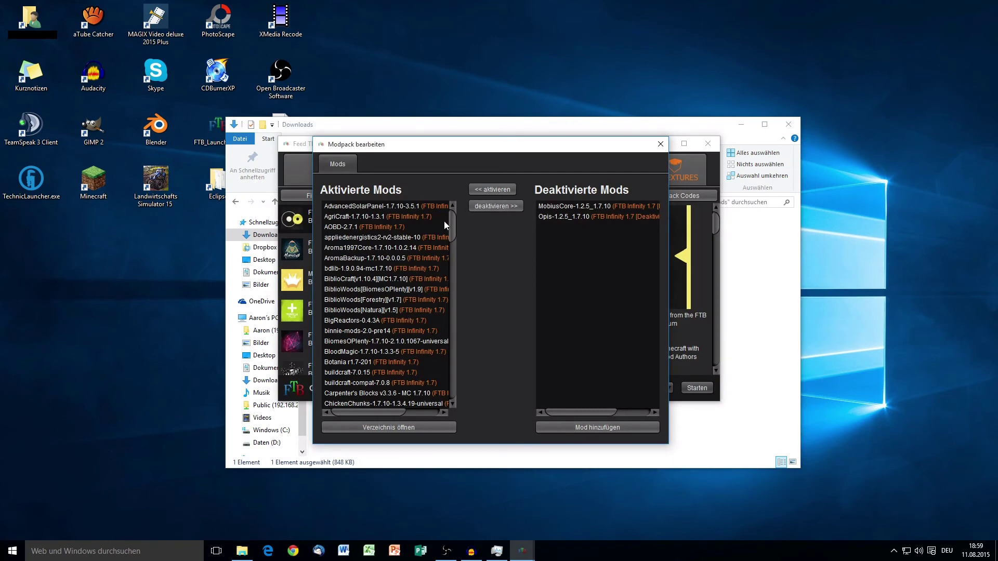
pyautogui.scroll(-20, 390, 320)
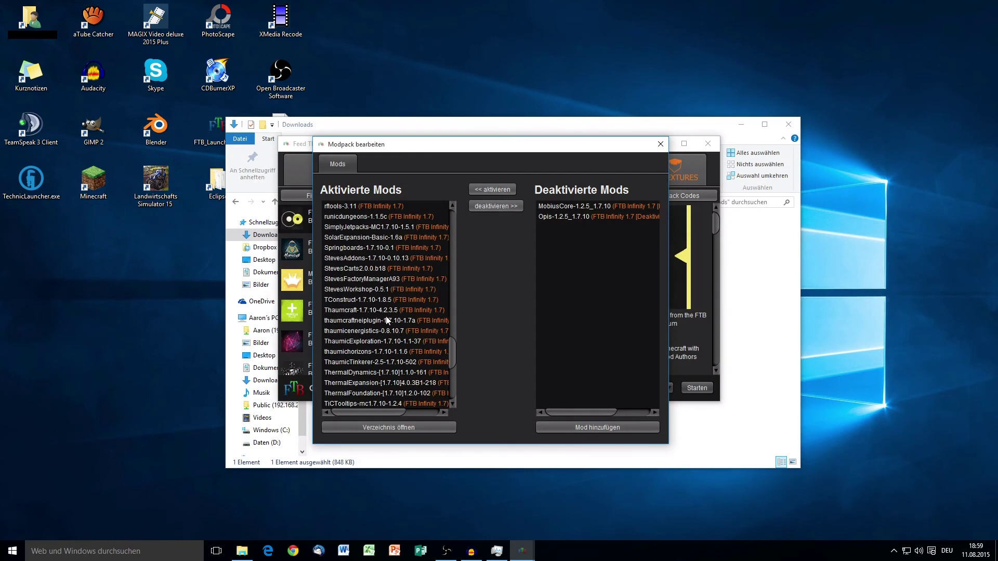
pyautogui.click(661, 144)
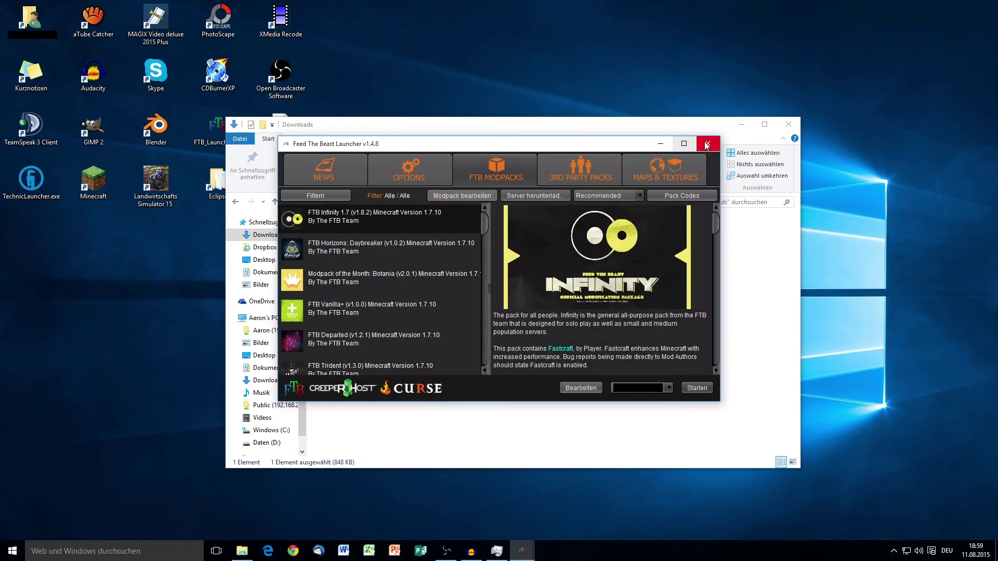
pyautogui.click(447, 196)
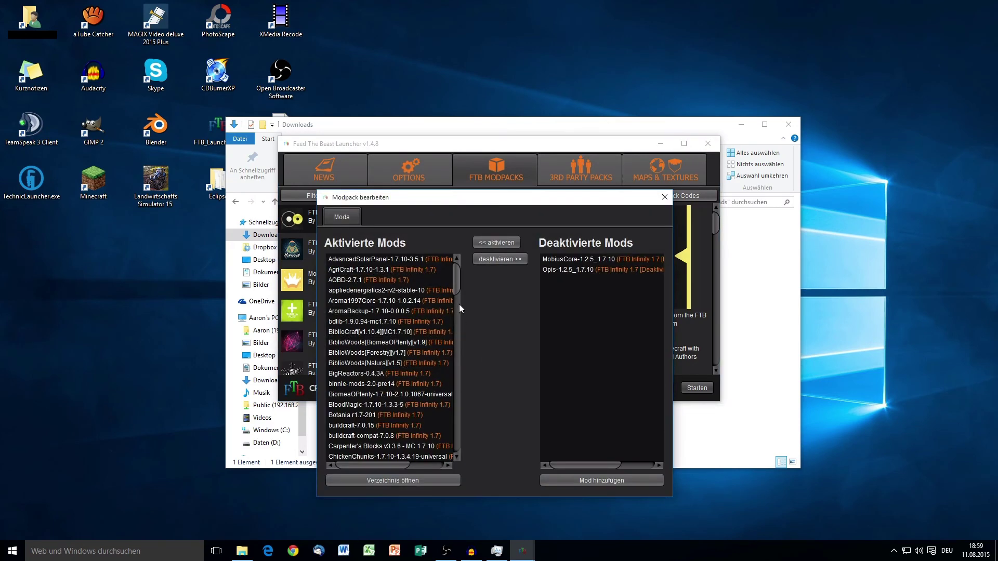
pyautogui.moveTo(458, 283); pyautogui.dragTo(454, 382)
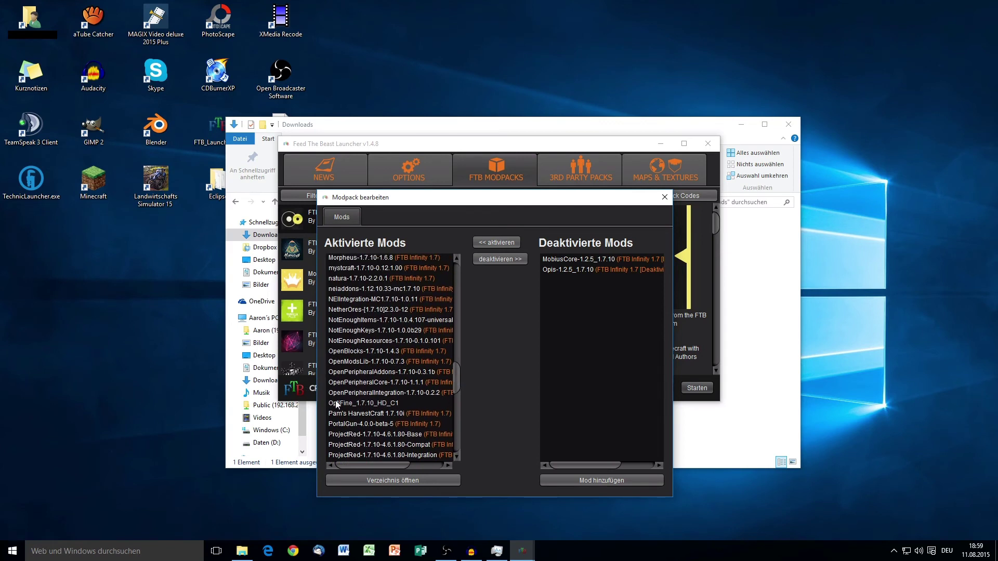
# Compare the OptiFine_1.7.10_HD_C1 entry with the neighbouring activated mods, and close the modpack editor
pyautogui.click(367, 405)
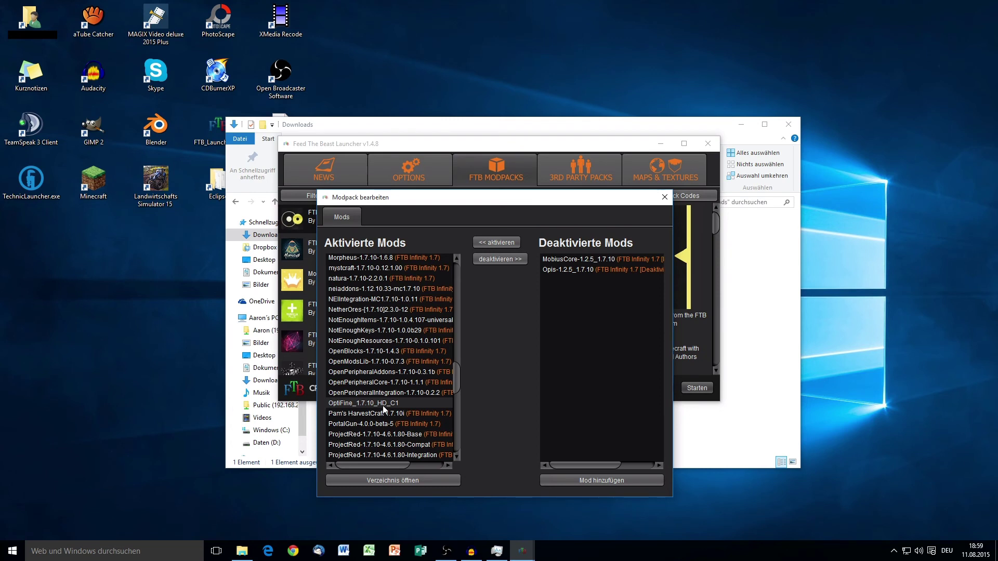
pyautogui.click(399, 374)
pyautogui.click(417, 363)
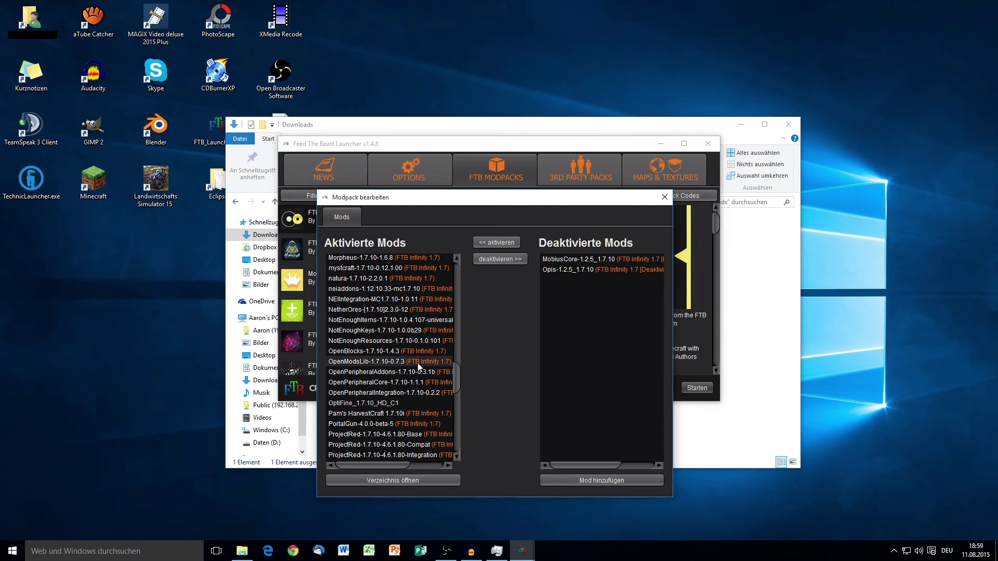
pyautogui.click(416, 414)
pyautogui.click(664, 197)
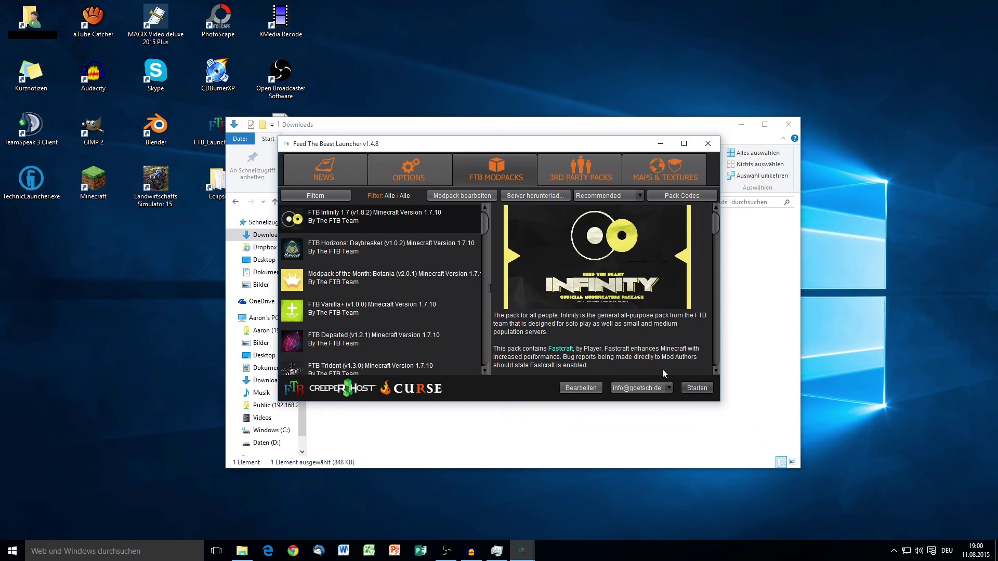
# Start FTB Infinity 1.7 from the launcher and open the game's video settings to check for the OptiFine options
pyautogui.click(694, 388)
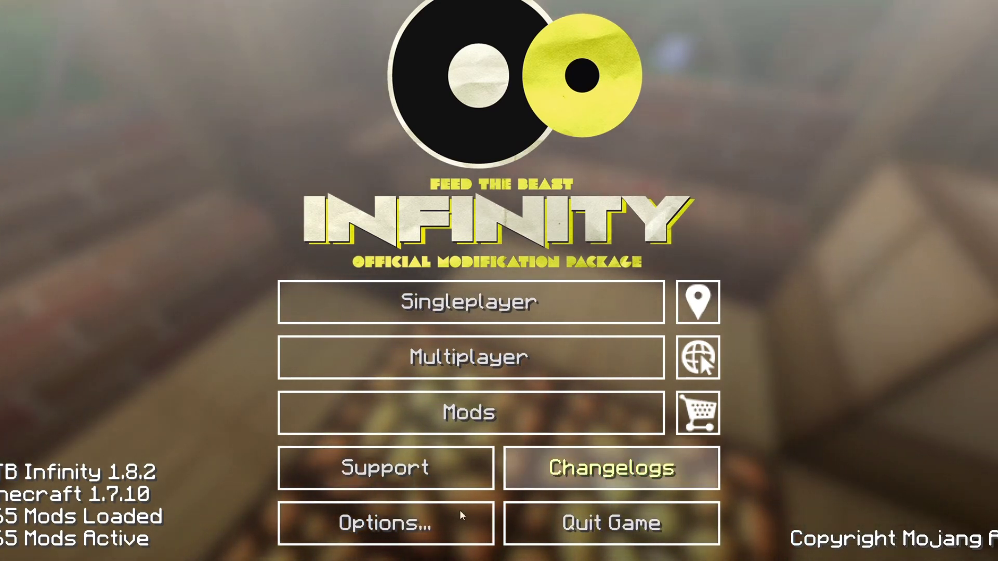
pyautogui.click(381, 529)
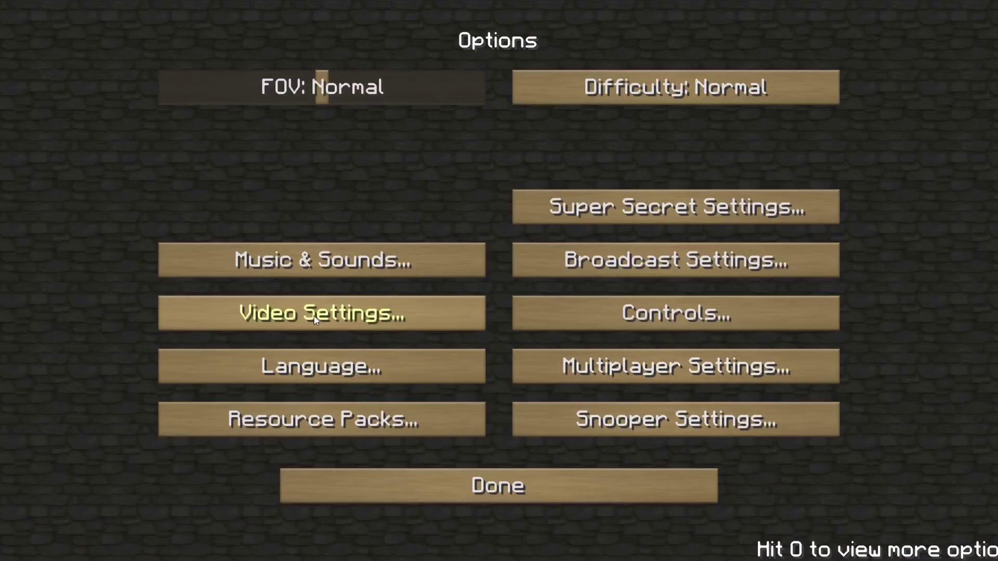
pyautogui.click(364, 318)
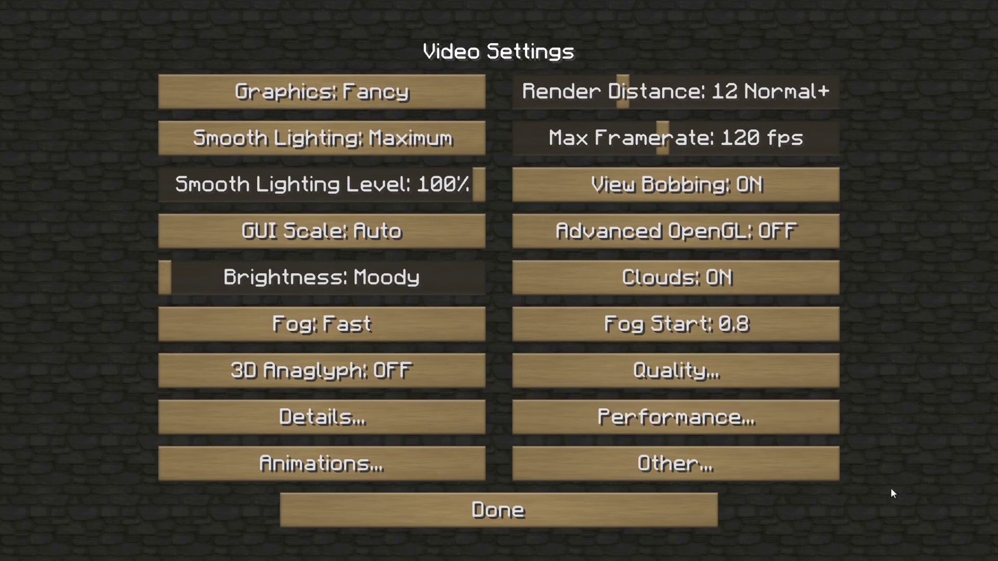
# Leave the video settings and options, and open the list of singleplayer worlds
pyautogui.click(603, 515)
pyautogui.click(487, 491)
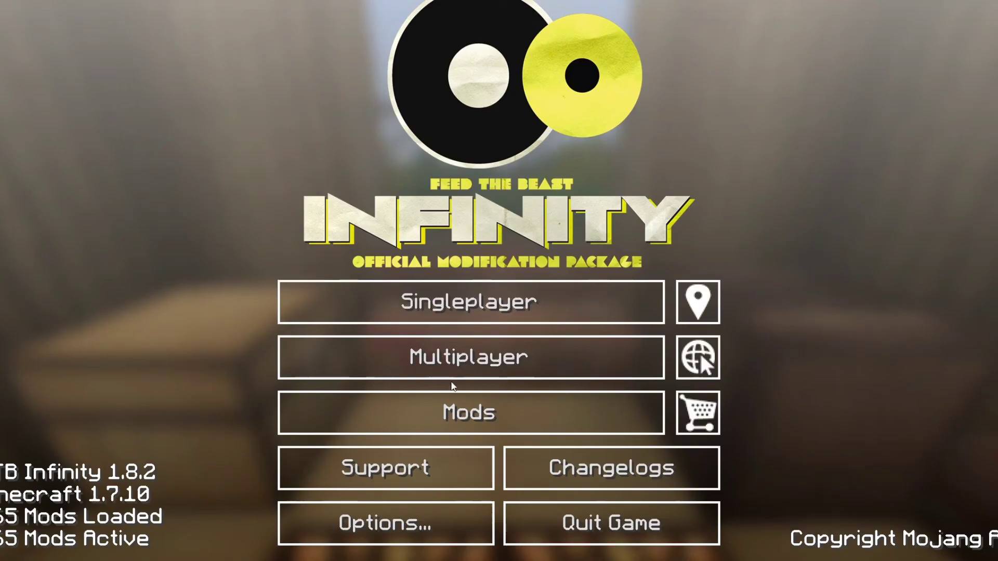
pyautogui.click(419, 296)
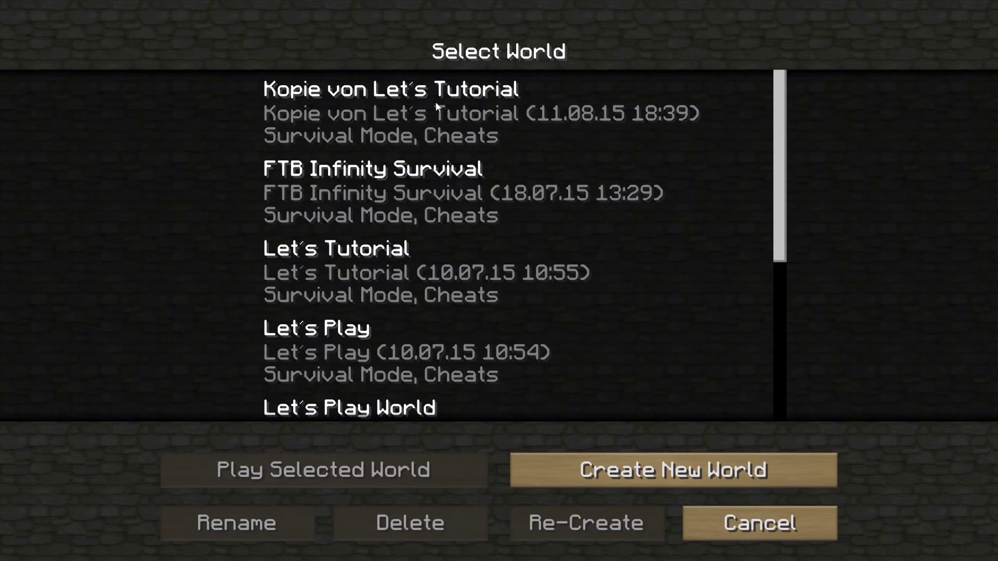